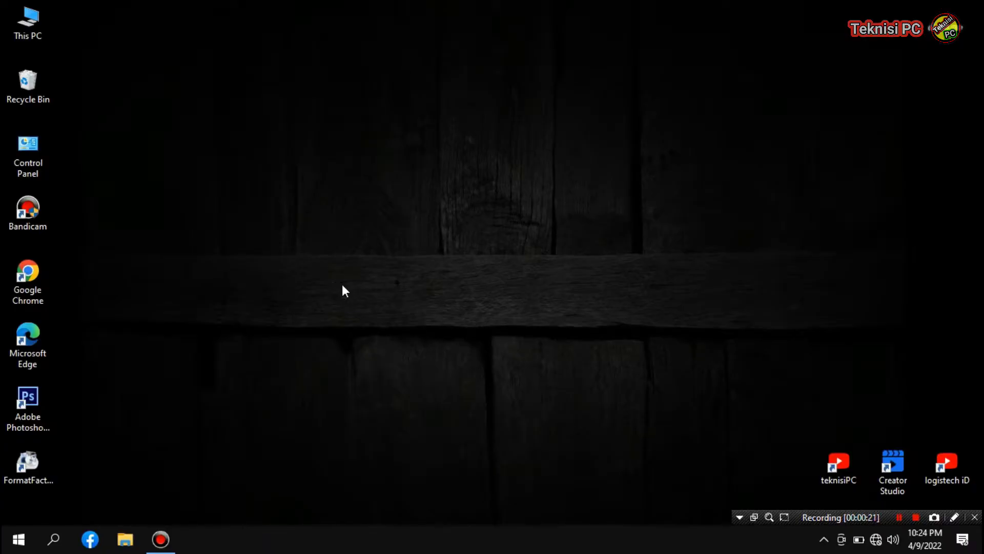
{"action": "right_click", "coordinate": [408, 255]}
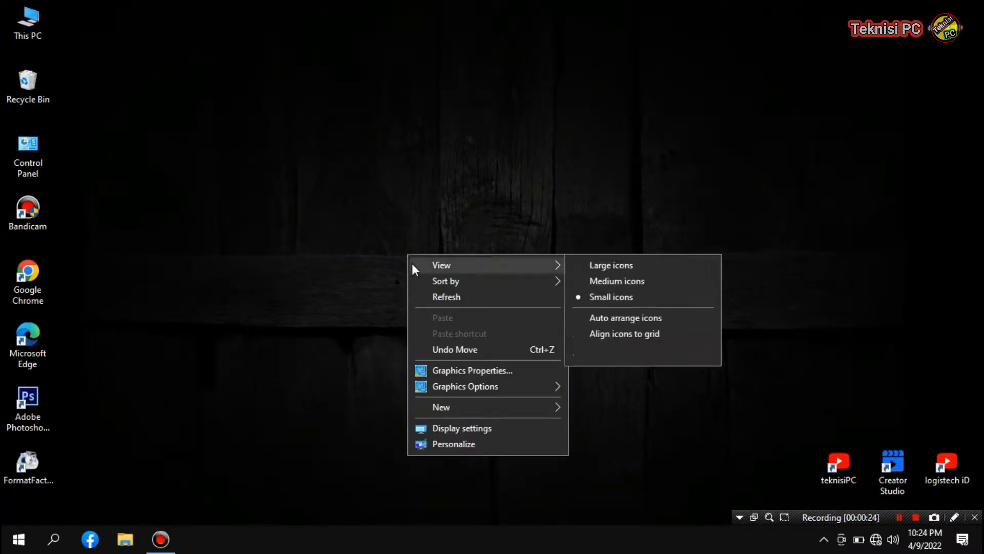
{"action": "left_click", "coordinate": [300, 185]}
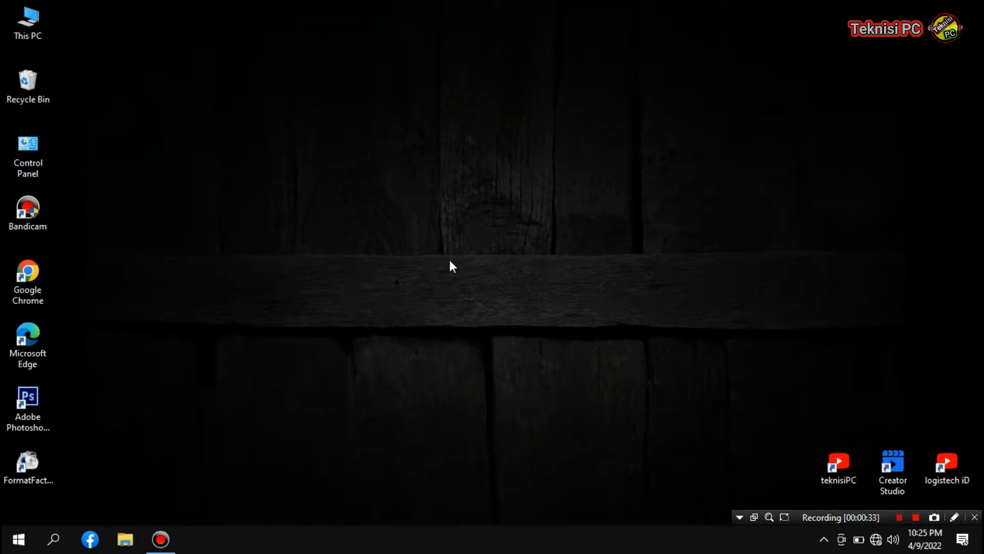
{"action": "right_click", "coordinate": [446, 212]}
{"action": "left_click", "coordinate": [472, 254]}
Check the available Wi-Fi networks, toggling Wi-Fi off and on, followed by airplane mode on and off
{"action": "left_click", "coordinate": [874, 544]}
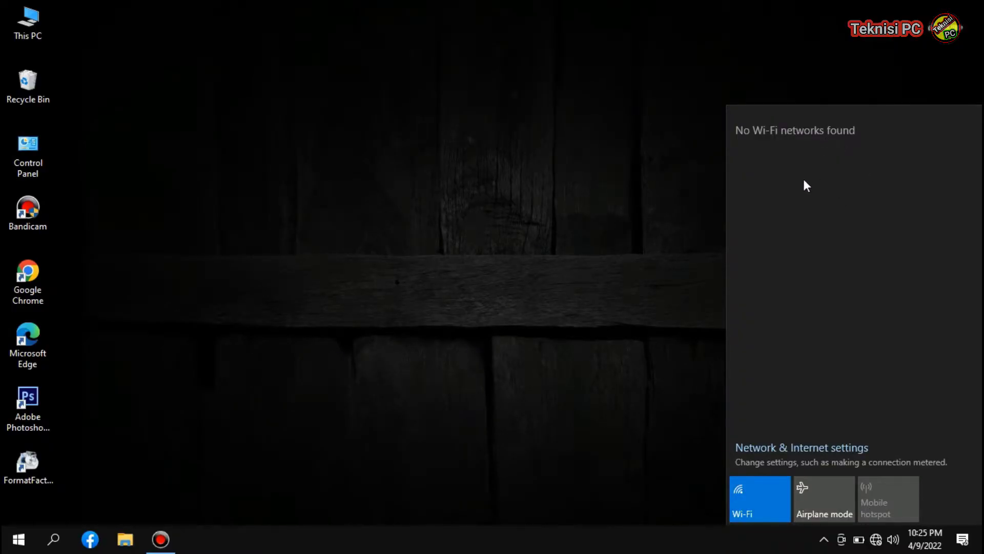
{"action": "left_click", "coordinate": [760, 509]}
{"action": "left_click", "coordinate": [759, 509]}
{"action": "left_click", "coordinate": [817, 503]}
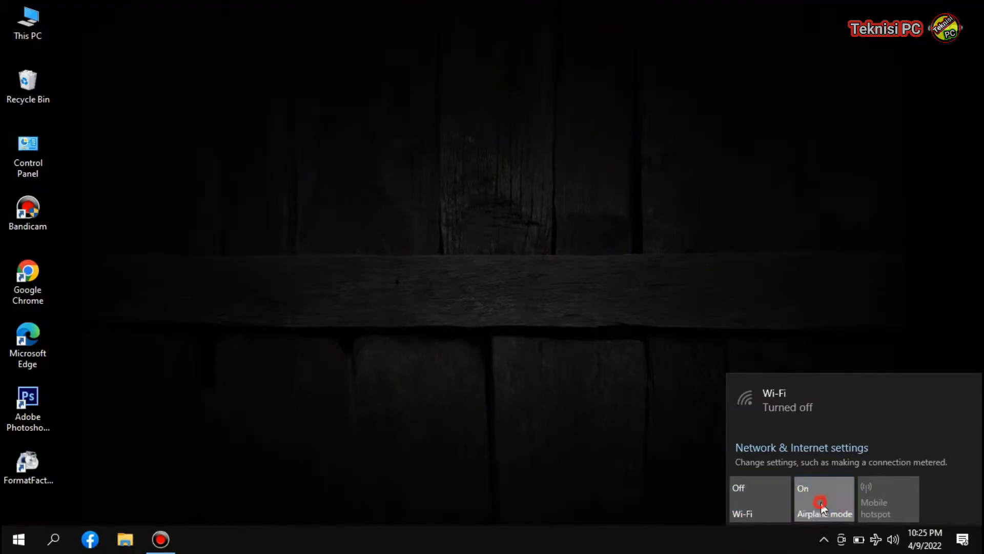
{"action": "left_click", "coordinate": [818, 504]}
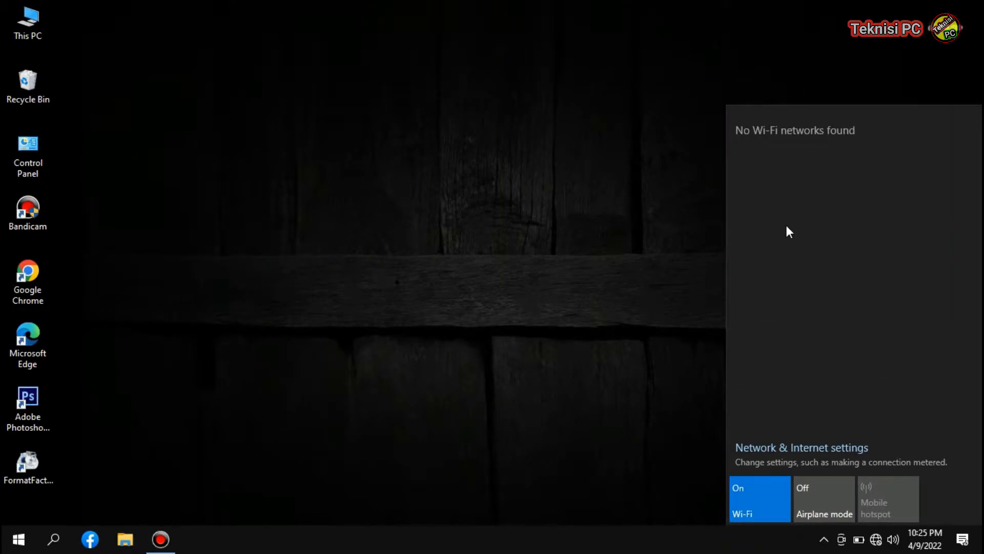
{"action": "left_click", "coordinate": [673, 241]}
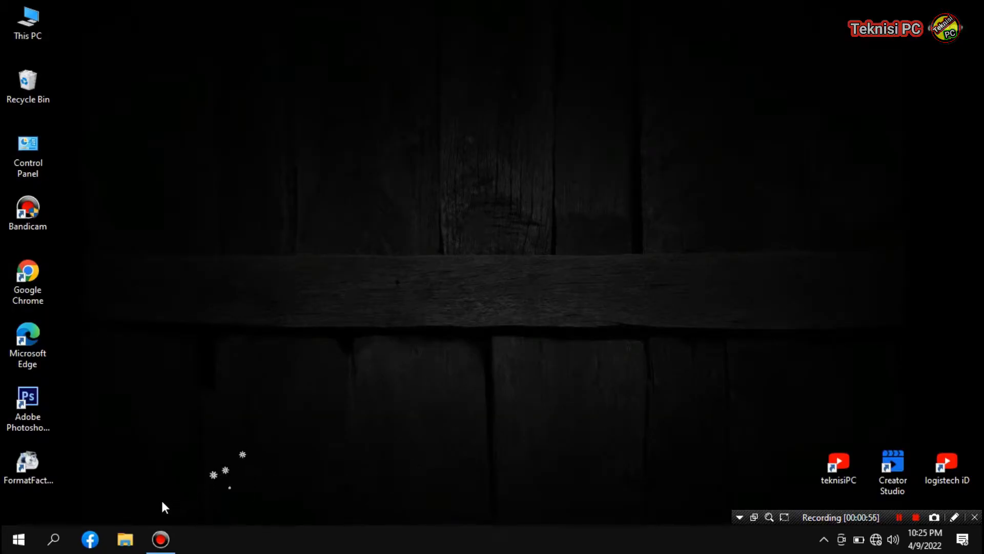
Search Windows for "system configuration", open it and apply the Normal startup selection
{"action": "left_click", "coordinate": [50, 543]}
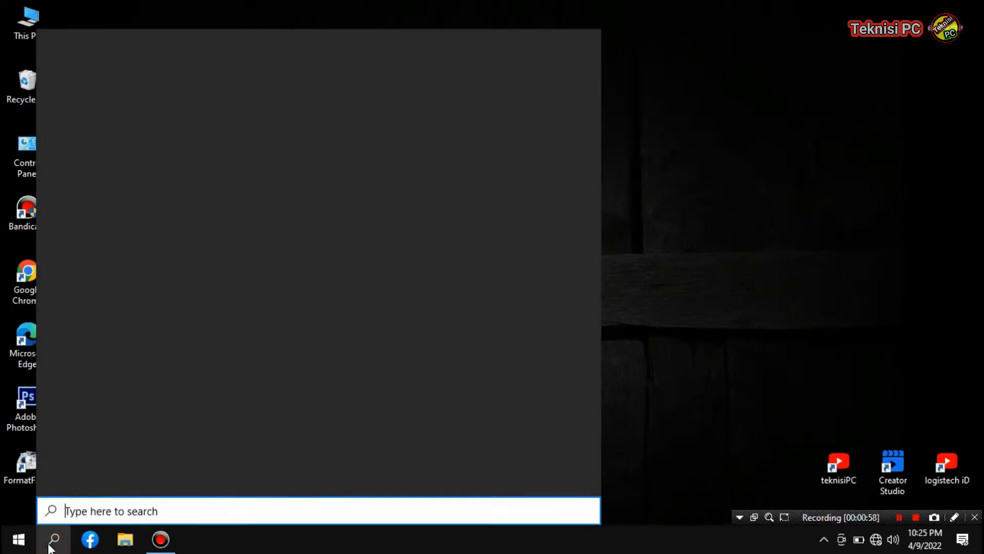
{"action": "type", "text": "sys"}
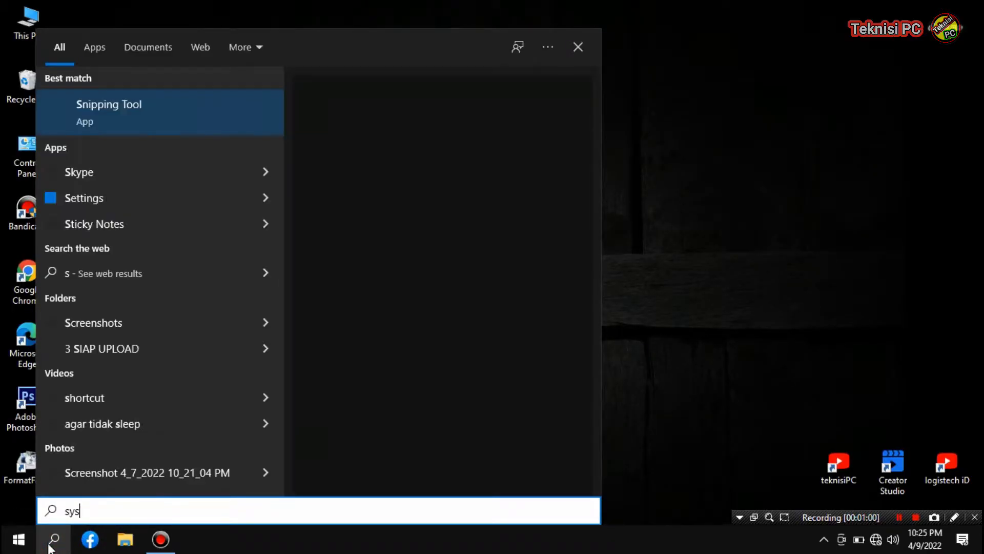
{"action": "type", "text": "tem con"}
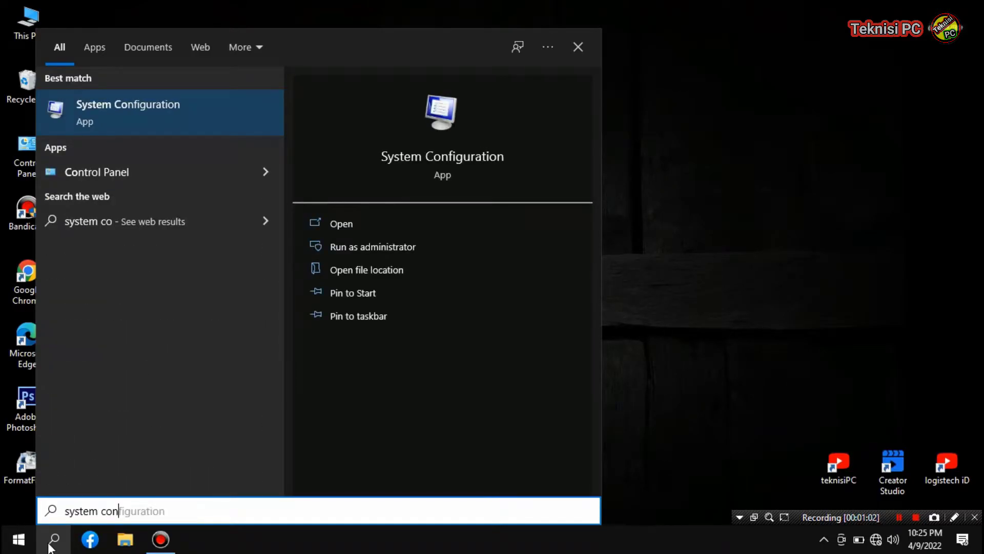
{"action": "type", "text": "figuration"}
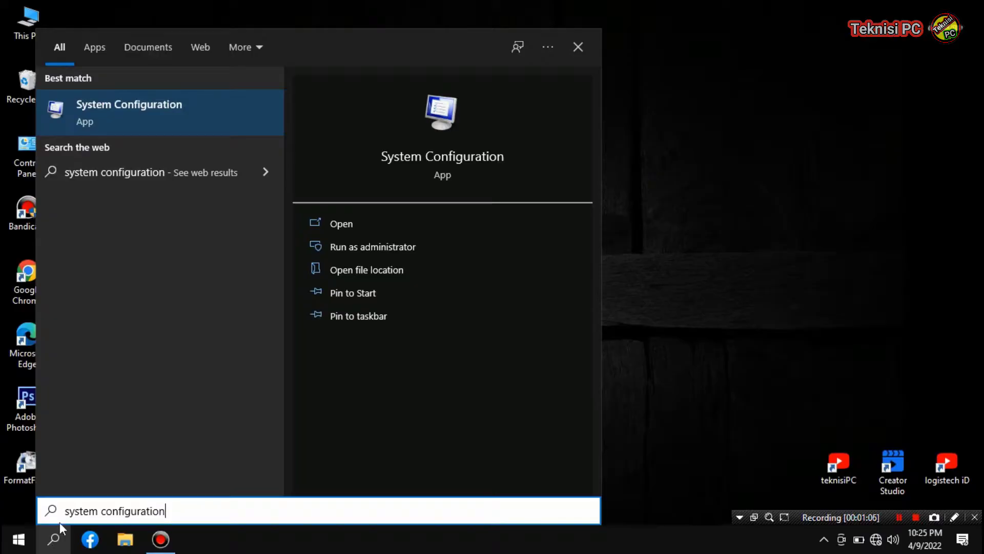
{"action": "left_click", "coordinate": [145, 116]}
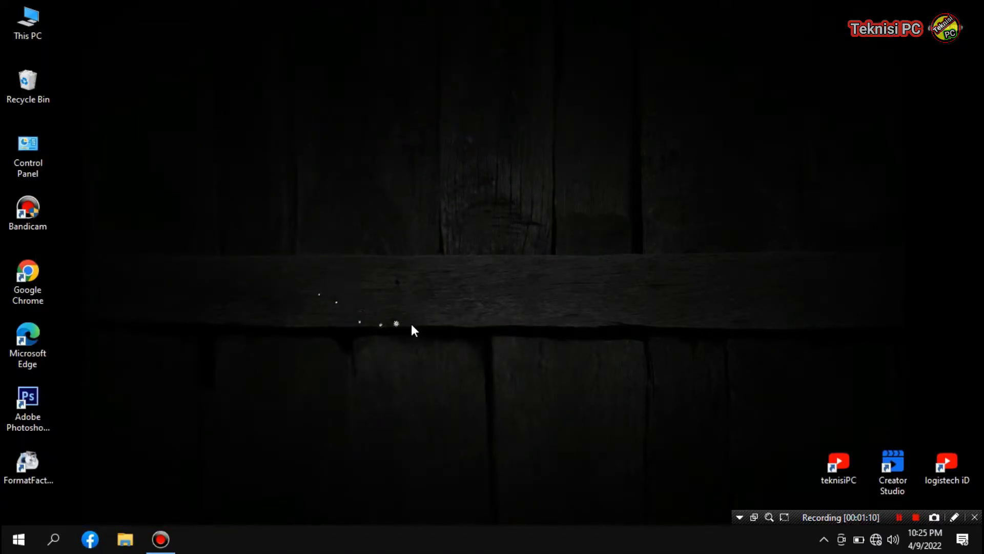
{"action": "left_click", "coordinate": [319, 194]}
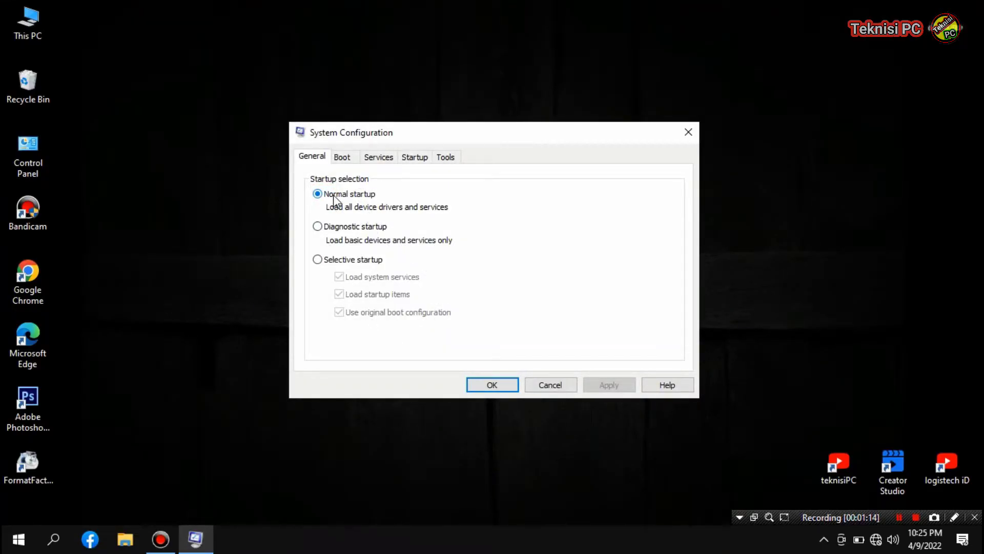
{"action": "left_click", "coordinate": [512, 384]}
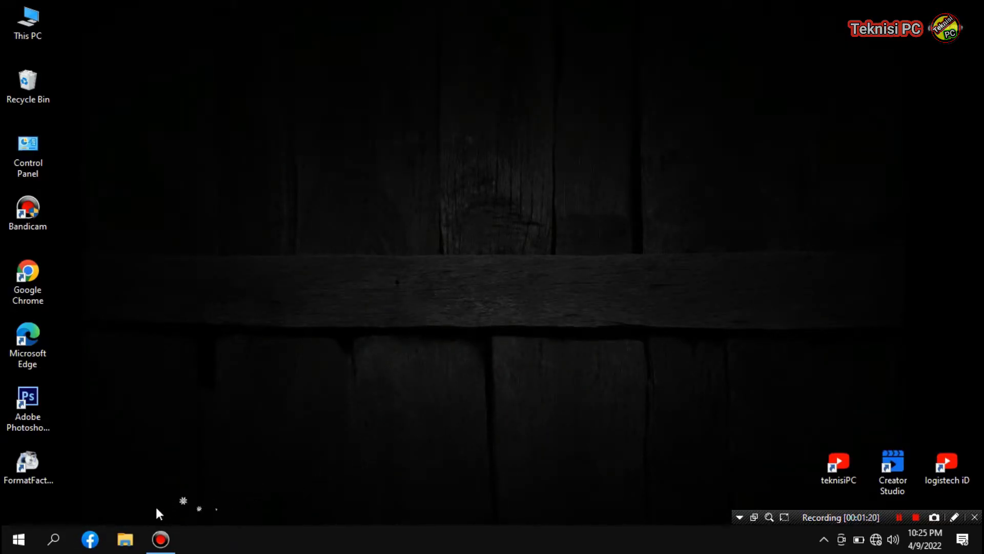
Search Windows for "control panel" and open Internet Options in its Network and Internet category
{"action": "left_click", "coordinate": [50, 548]}
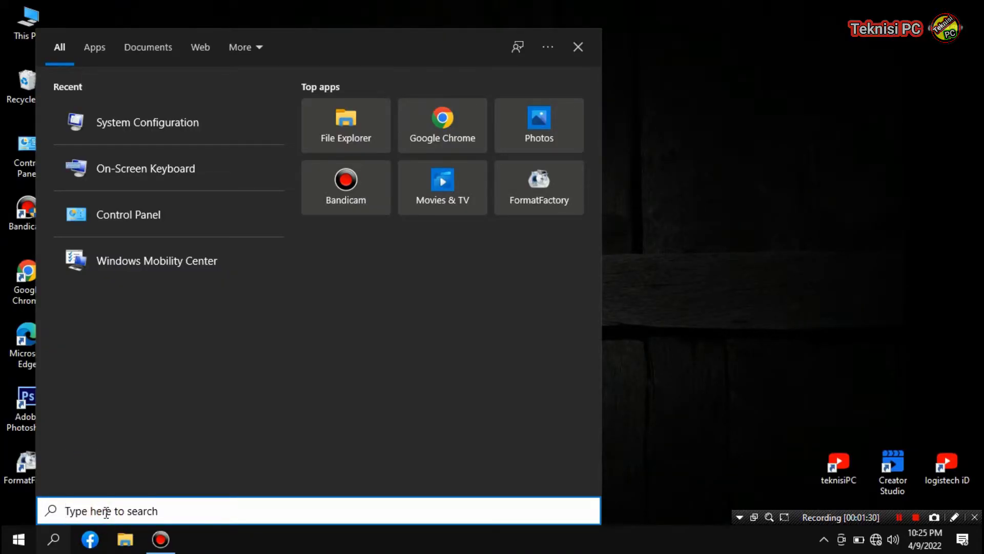
{"action": "type", "text": "control"}
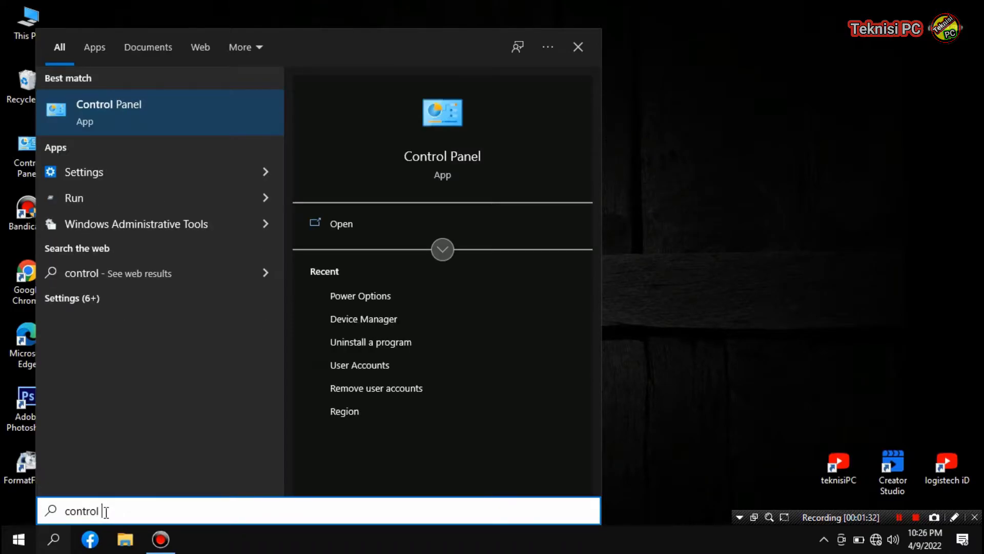
{"action": "type", "text": " panel"}
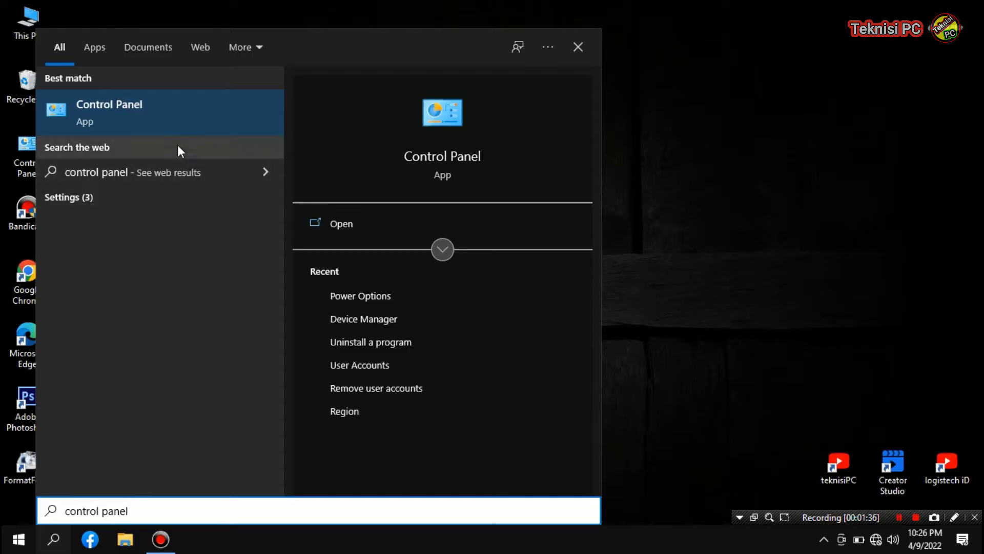
{"action": "left_click", "coordinate": [156, 119]}
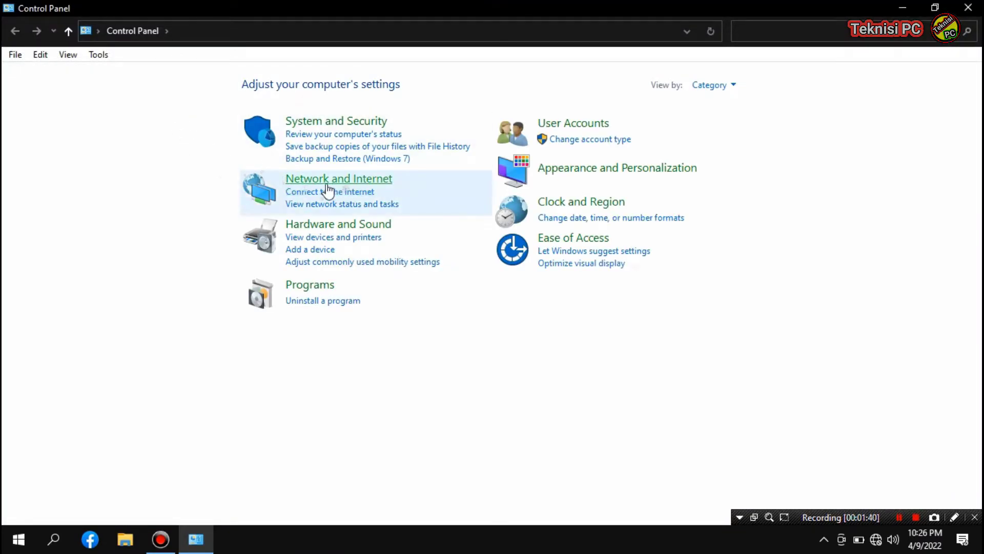
{"action": "left_click", "coordinate": [347, 183]}
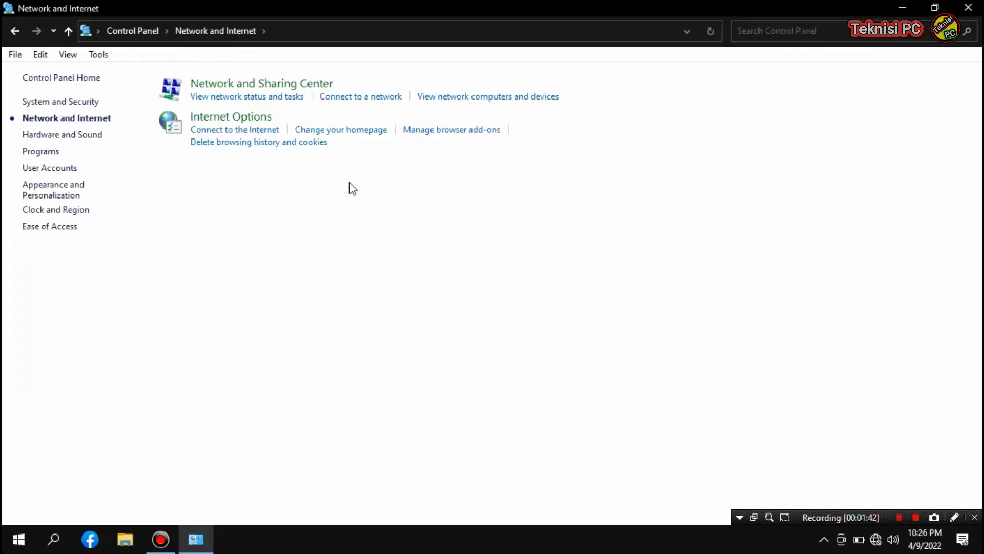
{"action": "left_click", "coordinate": [255, 117]}
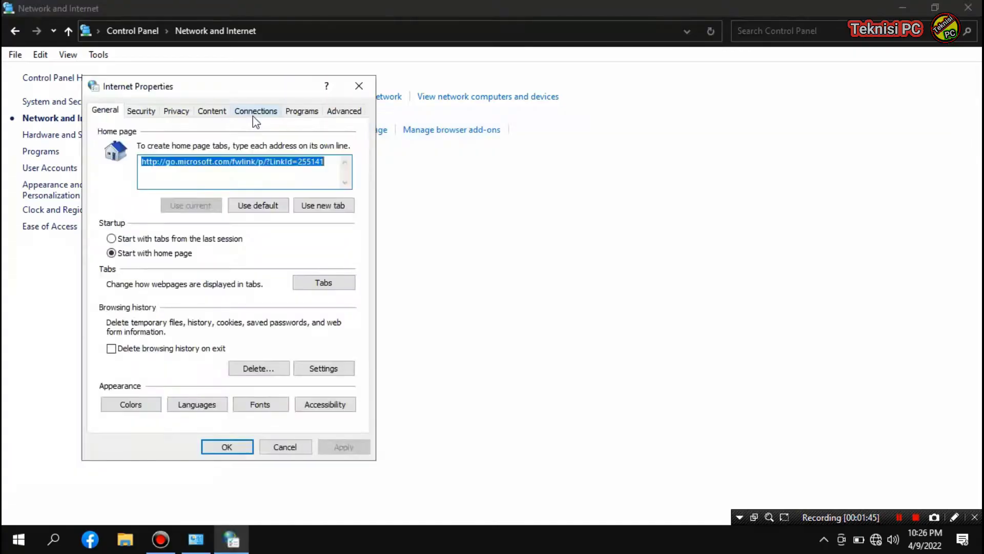
Reset the Internet Explorer settings to defaults, including deletion of personal settings, and close the Control Panel
{"action": "left_click", "coordinate": [349, 116]}
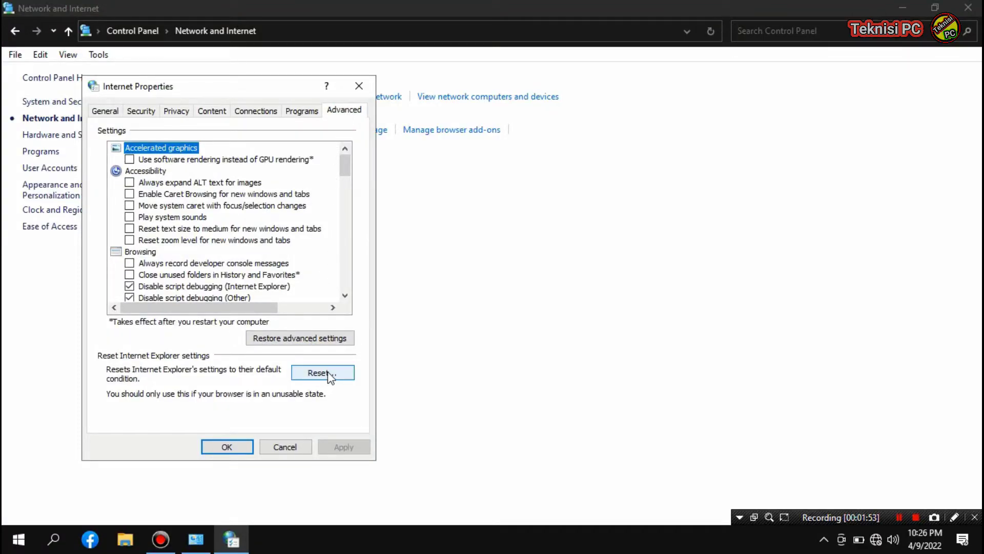
{"action": "left_click", "coordinate": [328, 374]}
{"action": "left_click", "coordinate": [192, 236]}
{"action": "left_click", "coordinate": [305, 328]}
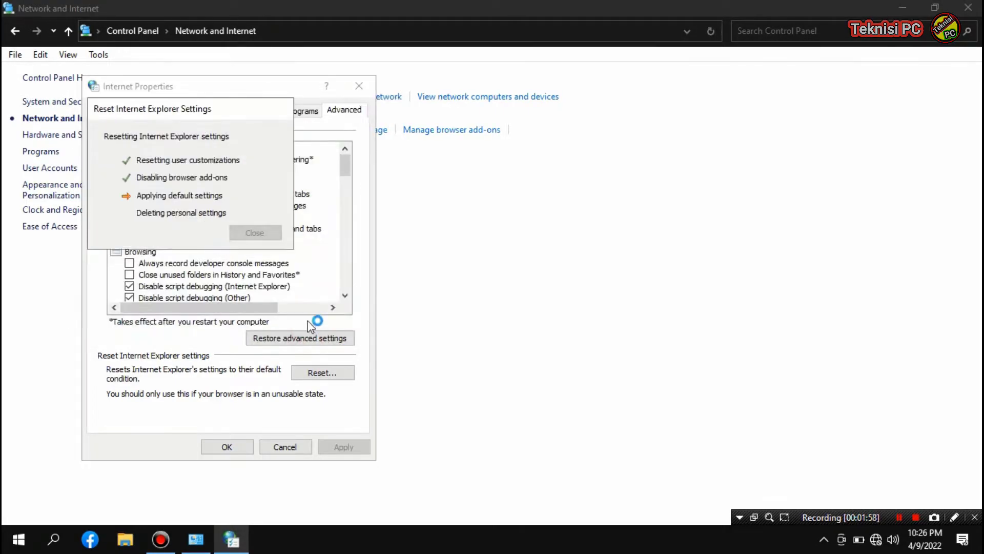
{"action": "left_click", "coordinate": [257, 233]}
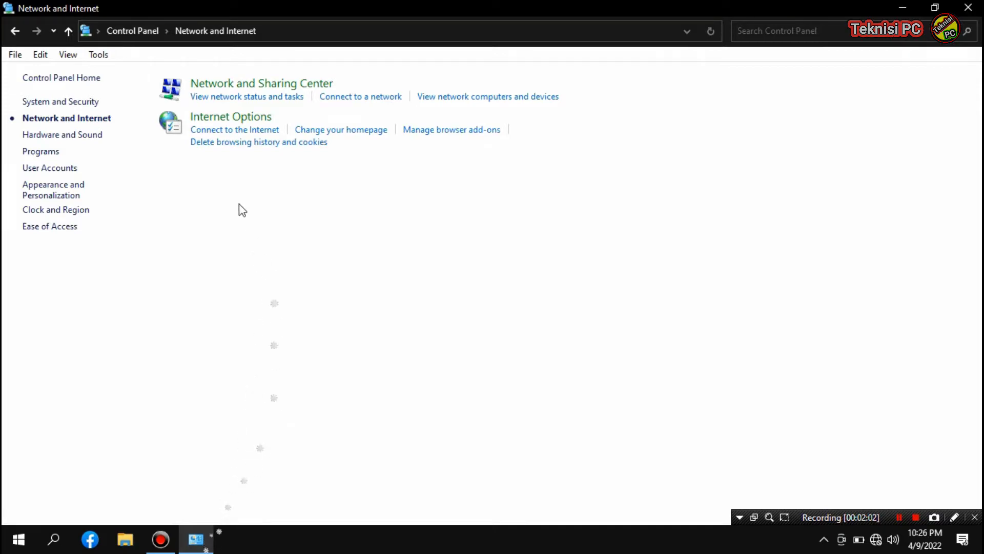
{"action": "left_click", "coordinate": [15, 32]}
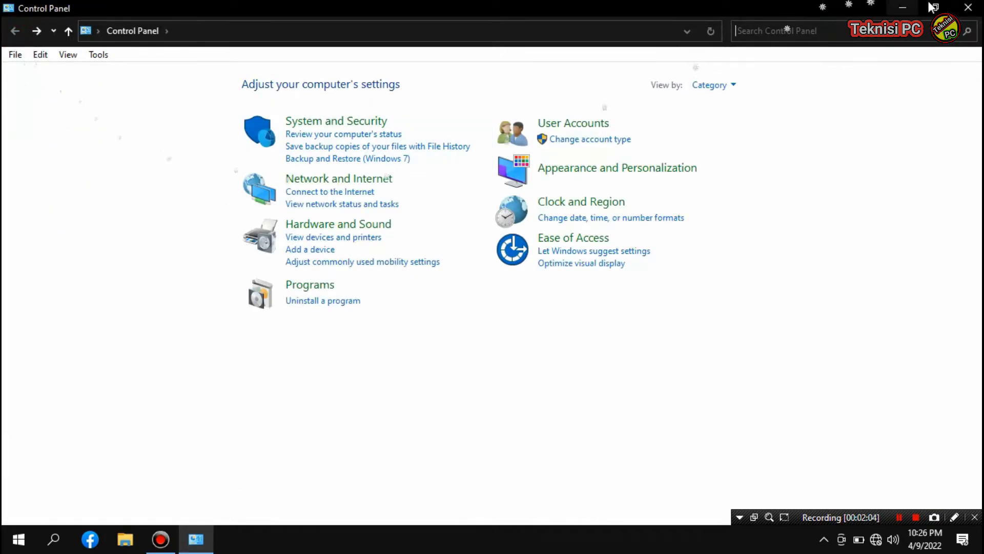
{"action": "left_click", "coordinate": [979, 11]}
{"action": "right_click", "coordinate": [339, 170]}
{"action": "left_click", "coordinate": [378, 213]}
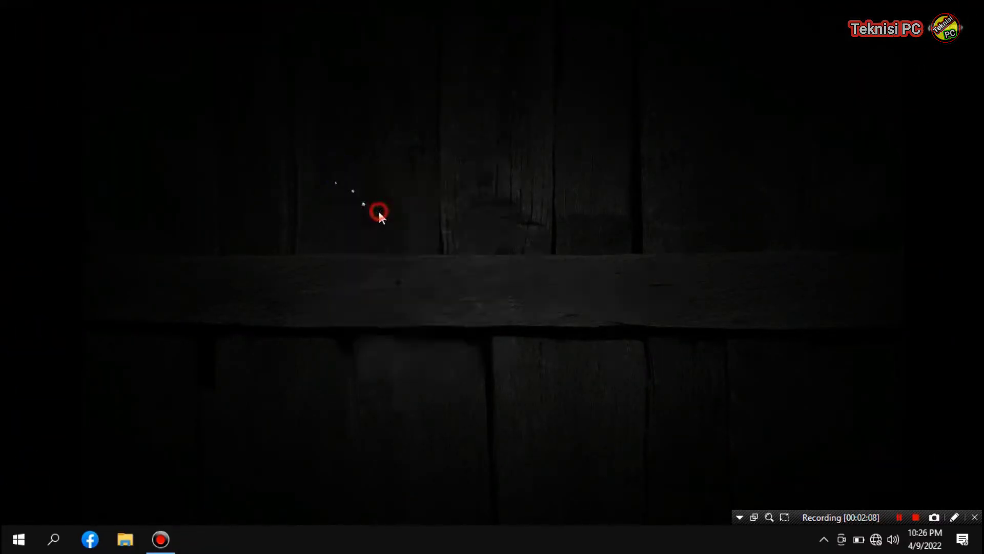
Search Windows for "device manager" and open Device Manager
{"action": "left_click", "coordinate": [52, 538]}
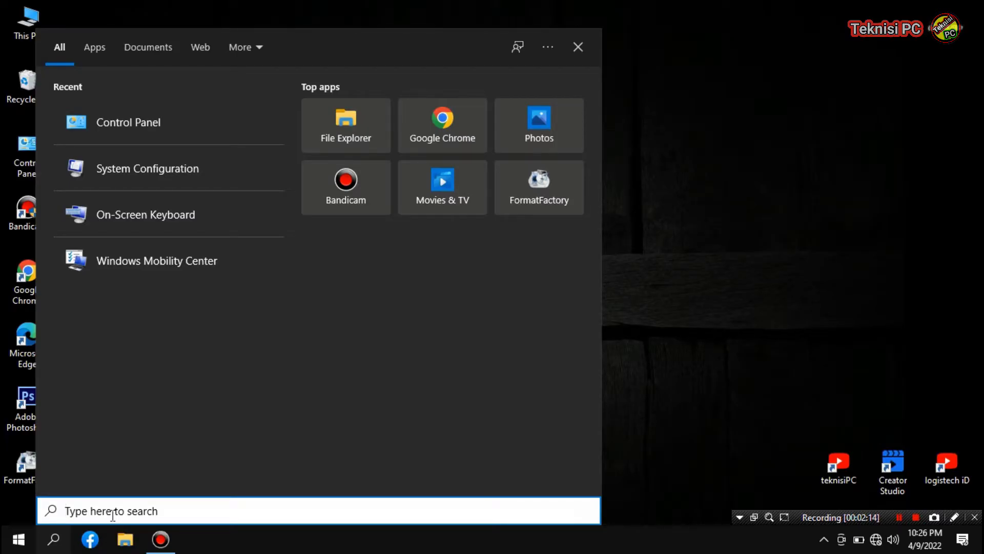
{"action": "type", "text": "devivec"}
{"action": "key", "text": "BackSpace"}
{"action": "key", "text": "BackSpace"}
{"action": "key", "text": "BackSpace"}
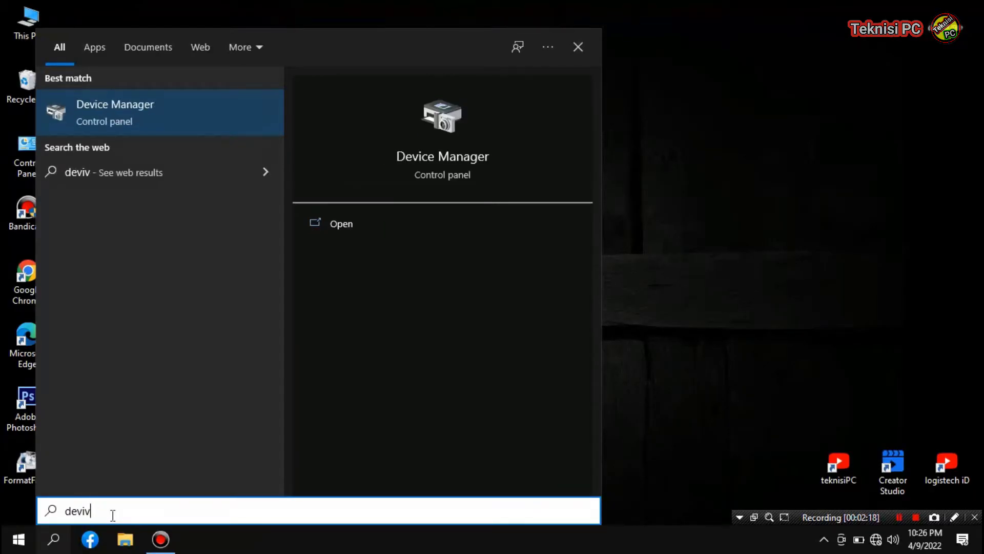
{"action": "type", "text": "ces"}
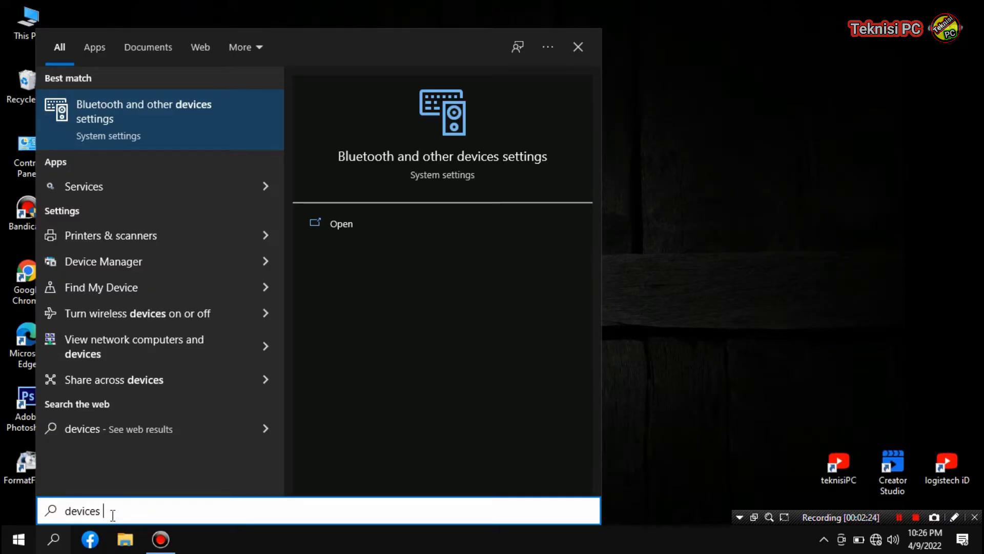
{"action": "key", "text": "BackSpace"}
{"action": "type", "text": "mana"}
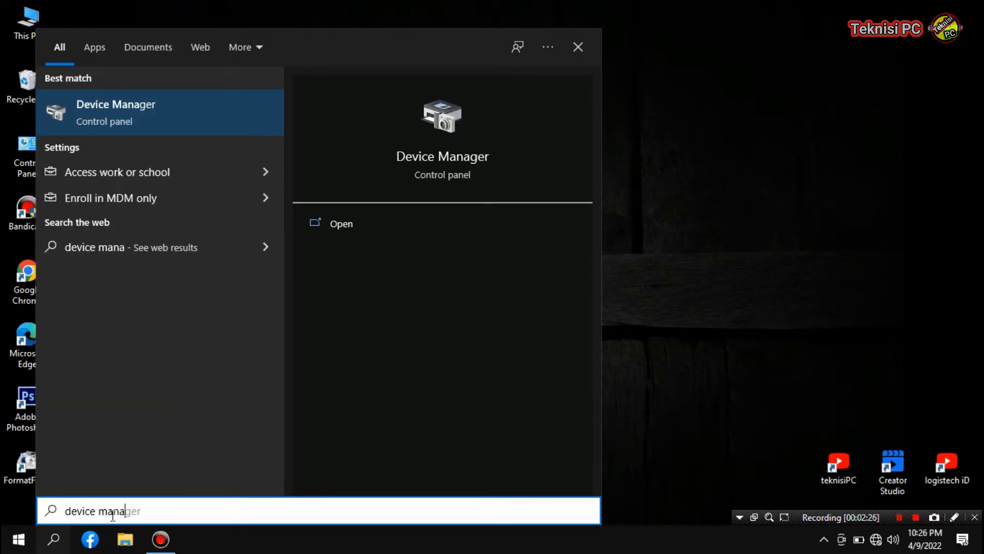
{"action": "type", "text": "ger"}
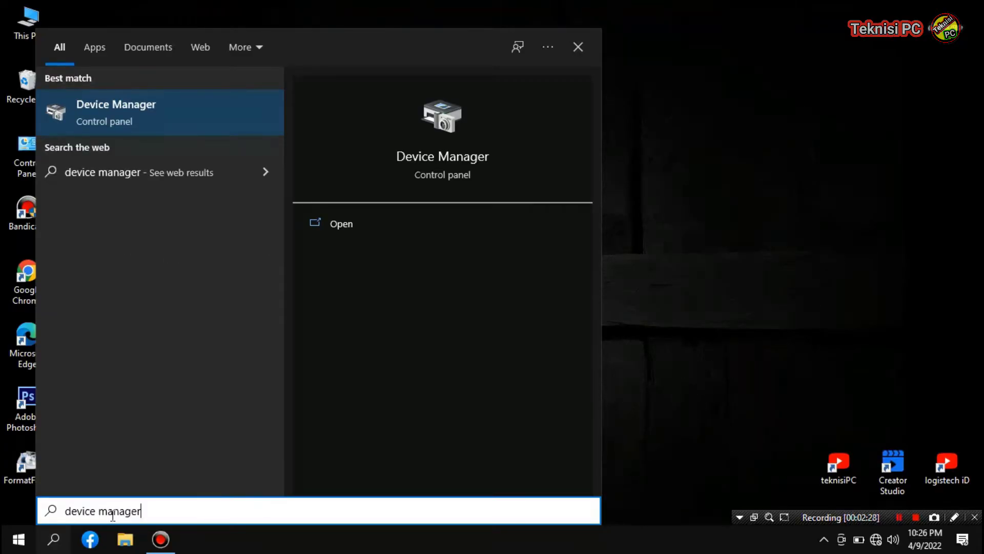
{"action": "left_click", "coordinate": [154, 122]}
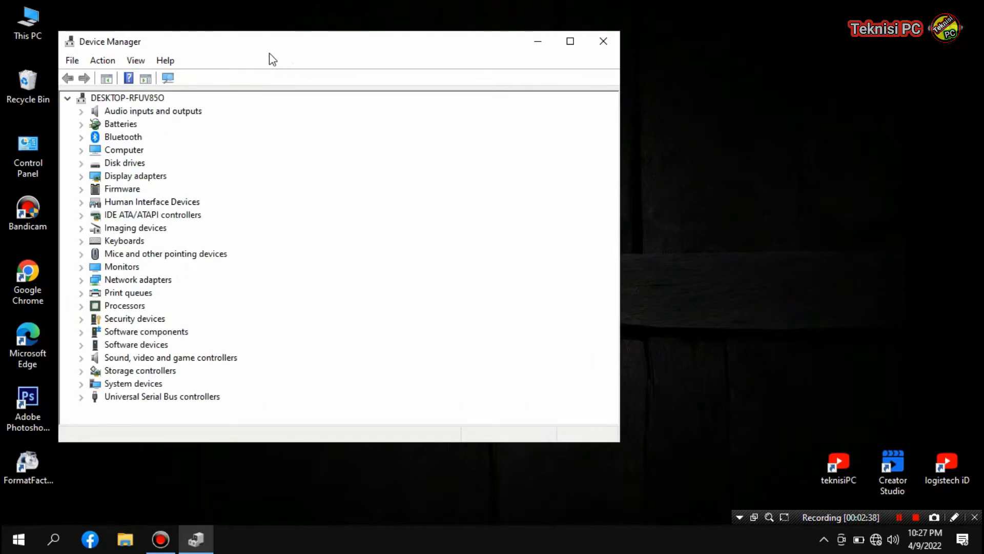
Expand the network adapters category and uninstall the Realtek PCIe FE Family Controller without deleting its driver software
{"action": "left_click_drag", "start_coordinate": [334, 39], "coordinate": [485, 71]}
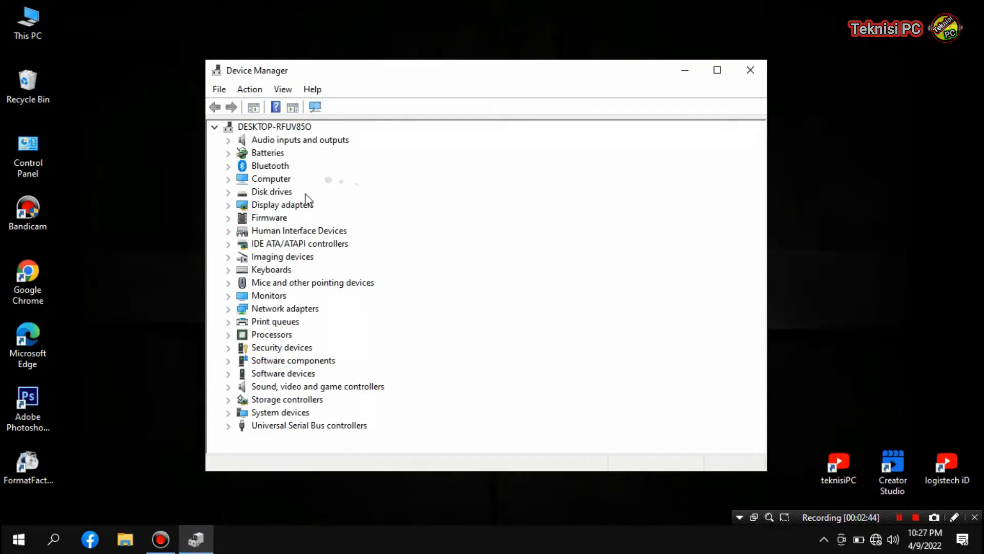
{"action": "left_click", "coordinate": [229, 310]}
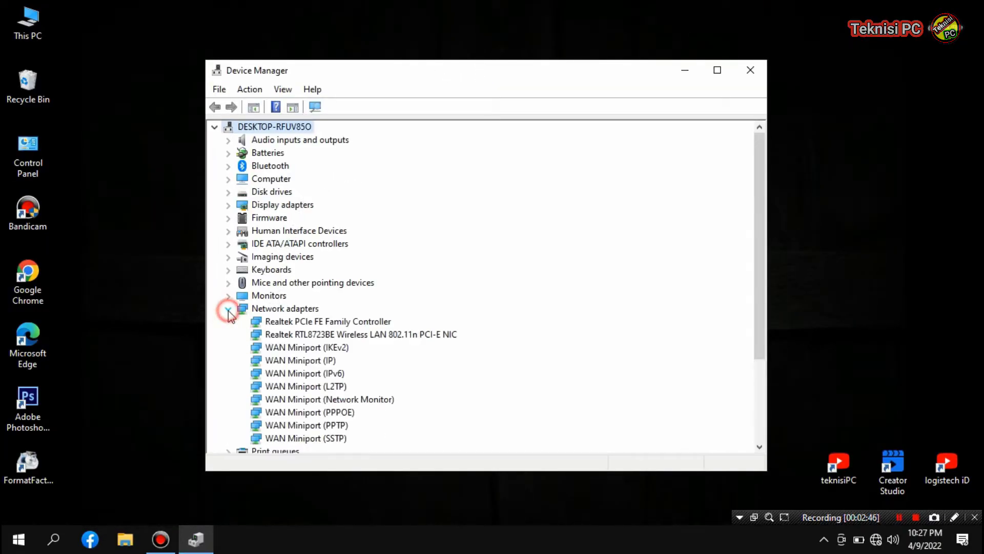
{"action": "left_click", "coordinate": [290, 322]}
{"action": "left_click", "coordinate": [287, 335]}
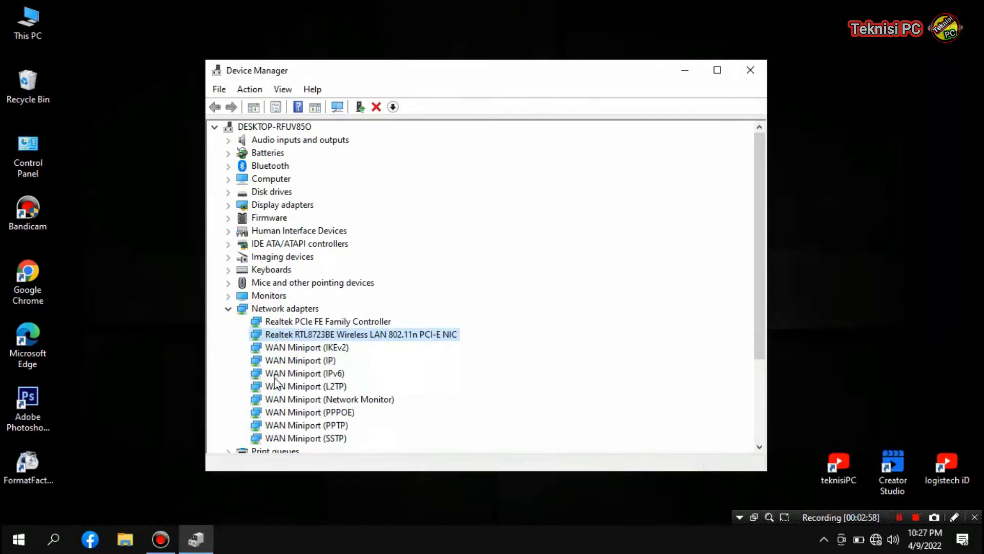
{"action": "left_click", "coordinate": [293, 321]}
{"action": "left_click", "coordinate": [289, 335]}
{"action": "left_click", "coordinate": [291, 321]}
{"action": "right_click", "coordinate": [291, 322]}
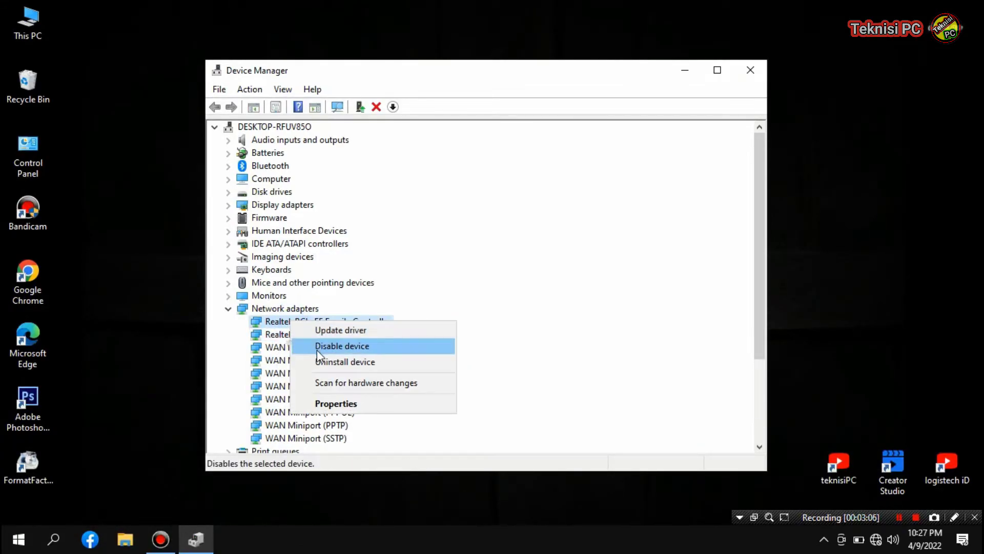
{"action": "left_click", "coordinate": [331, 363]}
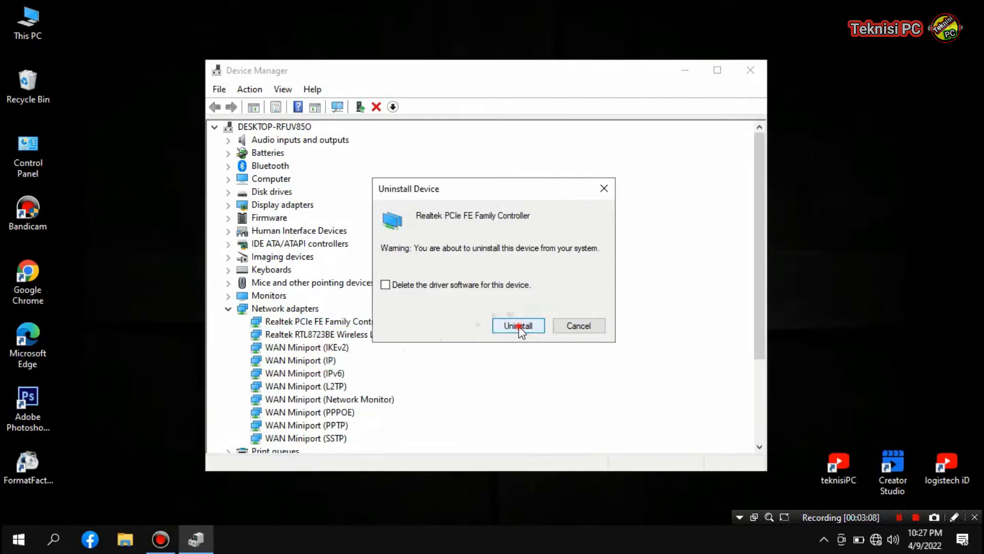
{"action": "left_click", "coordinate": [519, 326]}
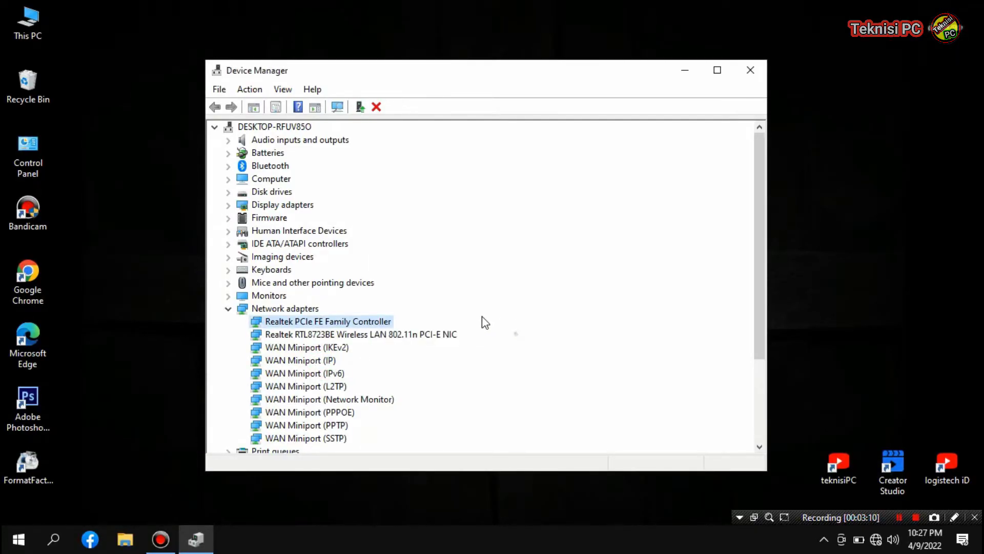
Uninstall the Realtek RTL8723BE Wireless LAN 802.11n PCI-E NIC adapter, leaving its driver software undeleted
{"action": "left_click", "coordinate": [294, 321]}
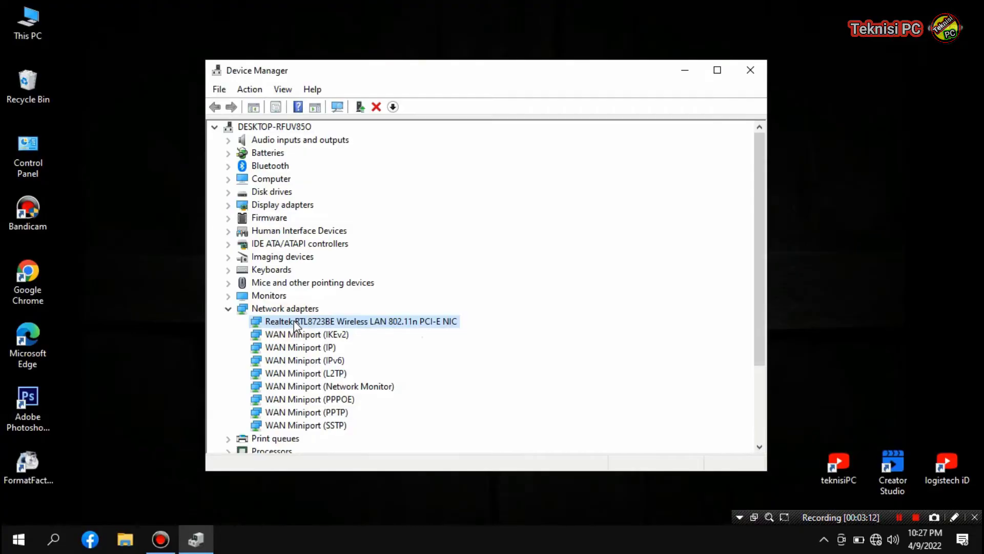
{"action": "right_click", "coordinate": [296, 323]}
{"action": "left_click", "coordinate": [345, 362]}
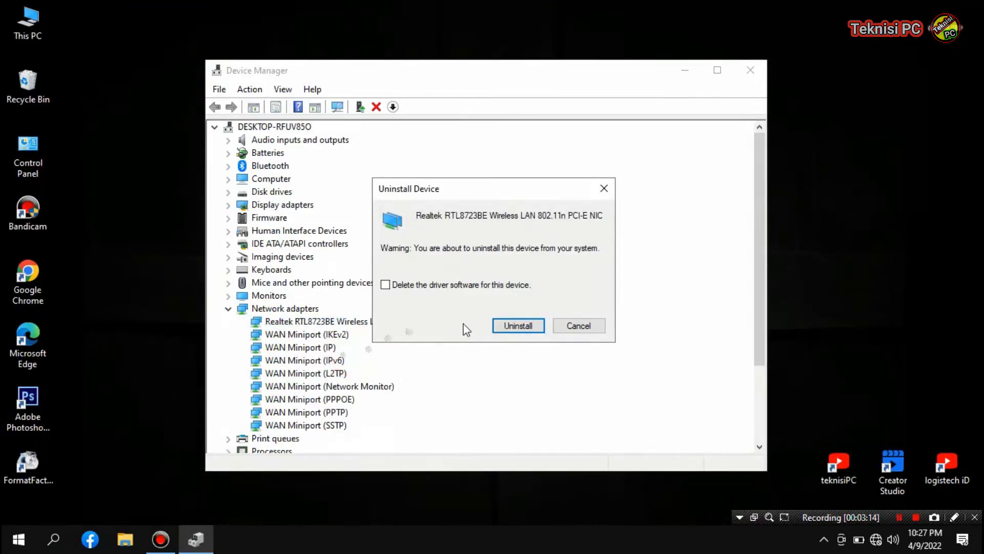
{"action": "left_click", "coordinate": [523, 325]}
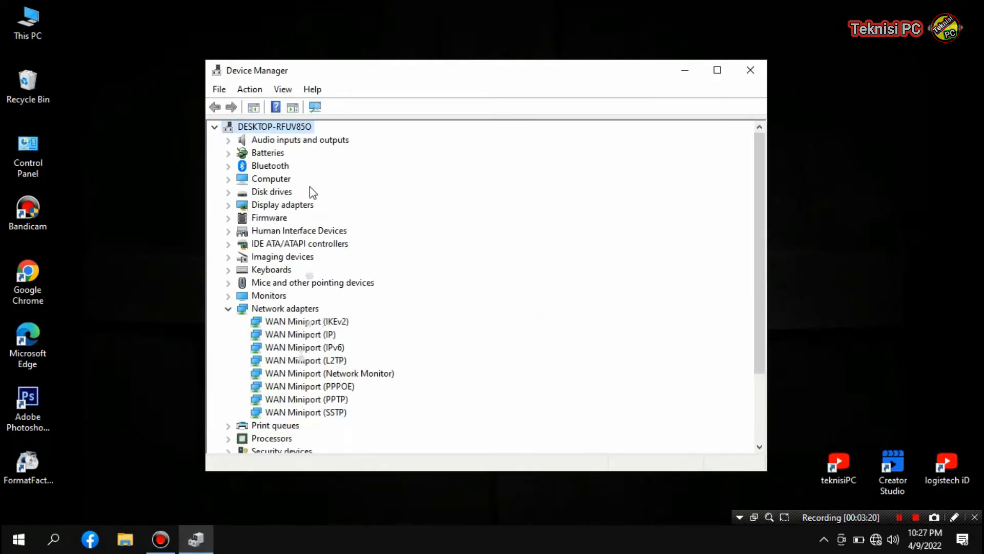
Scan for hardware changes repeatedly to reinstall the removed Realtek network adapters
{"action": "left_click", "coordinate": [315, 108]}
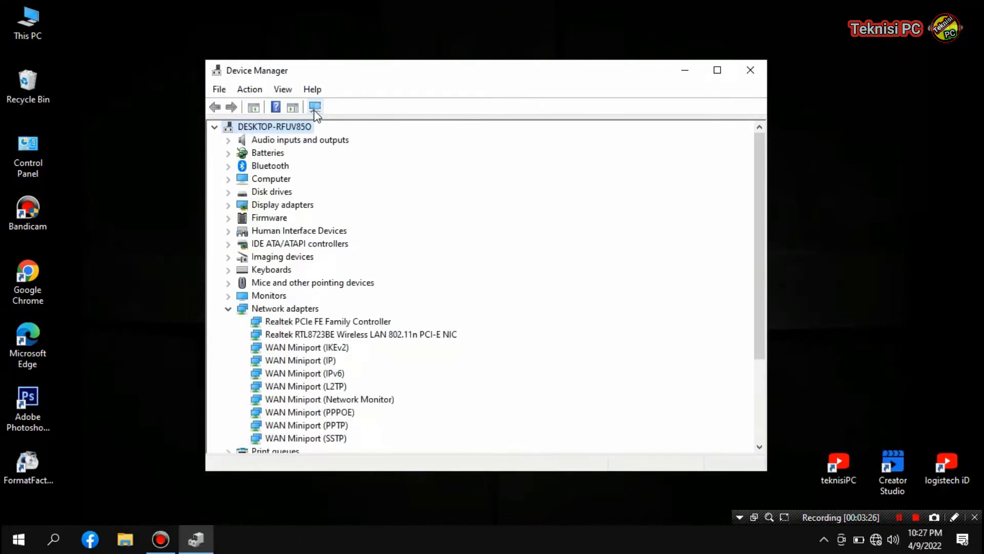
{"action": "left_click", "coordinate": [313, 107]}
{"action": "left_click", "coordinate": [313, 108]}
{"action": "left_click", "coordinate": [315, 108]}
{"action": "left_click", "coordinate": [314, 107]}
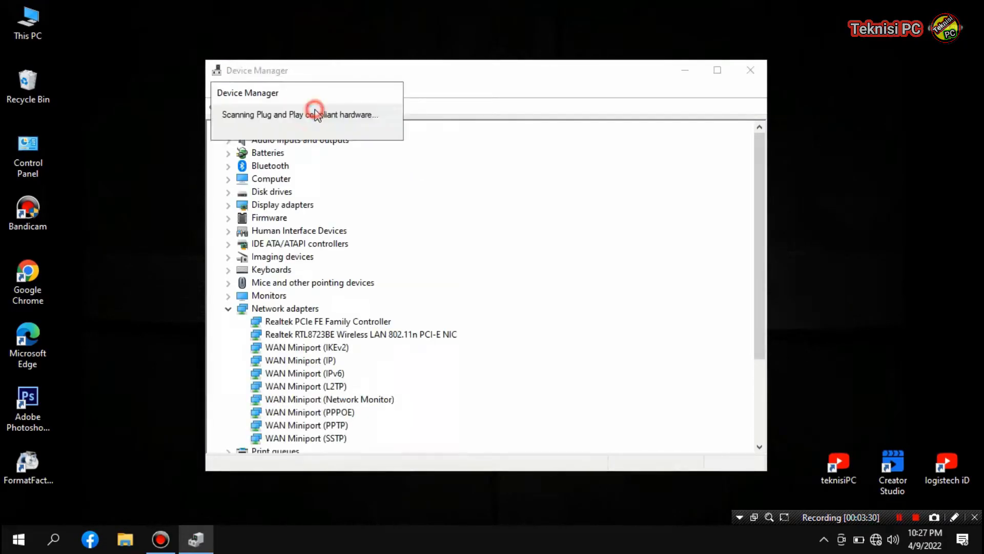
{"action": "left_click", "coordinate": [314, 107]}
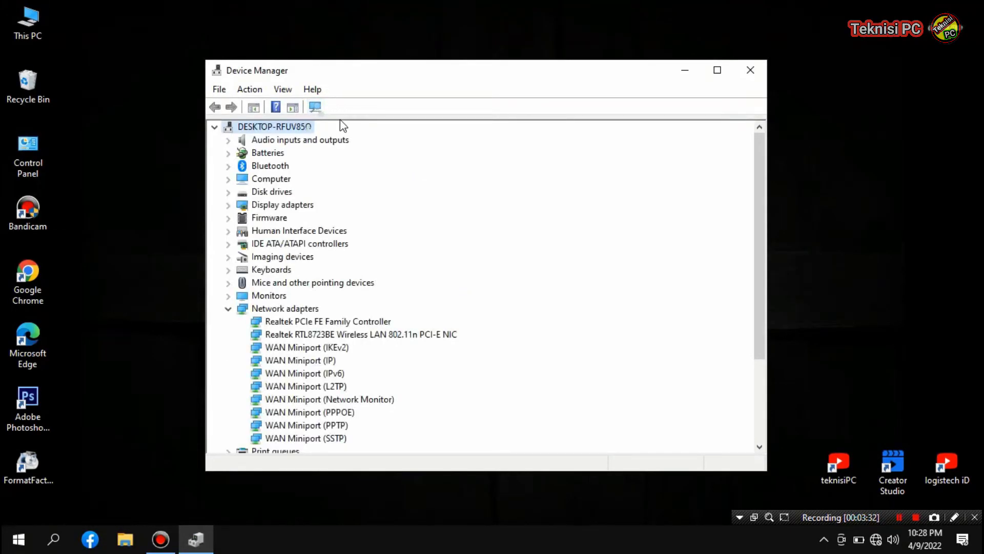
Check the available Wi-Fi networks and connect to Siwowedan by entering its network security key
{"action": "left_click", "coordinate": [874, 545]}
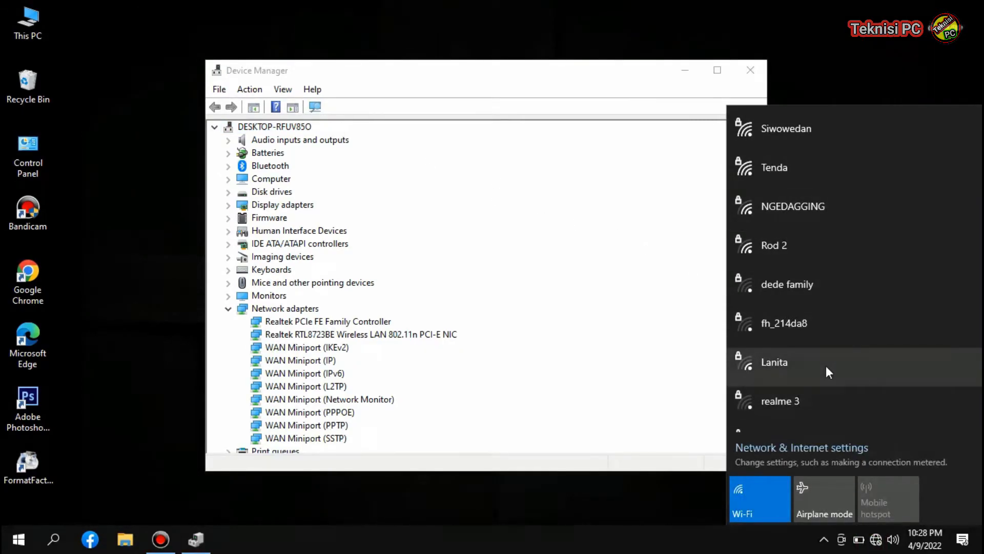
{"action": "left_click", "coordinate": [698, 498]}
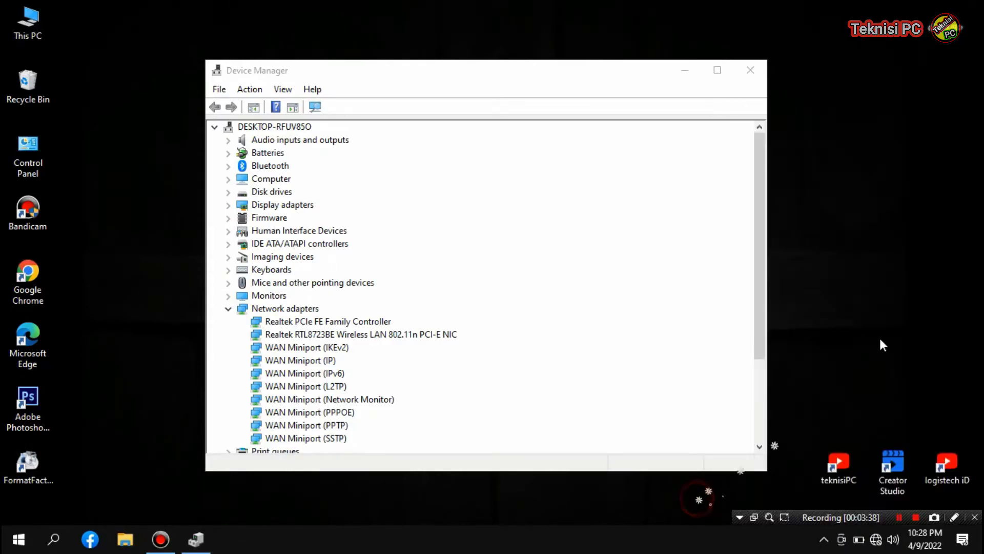
{"action": "left_click", "coordinate": [876, 540]}
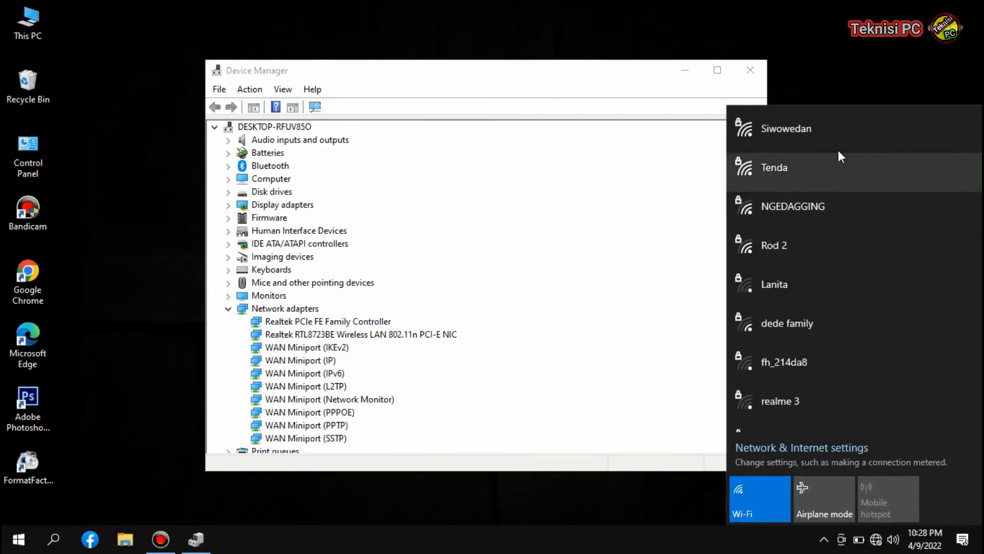
{"action": "left_click", "coordinate": [831, 129]}
{"action": "left_click", "coordinate": [909, 201]}
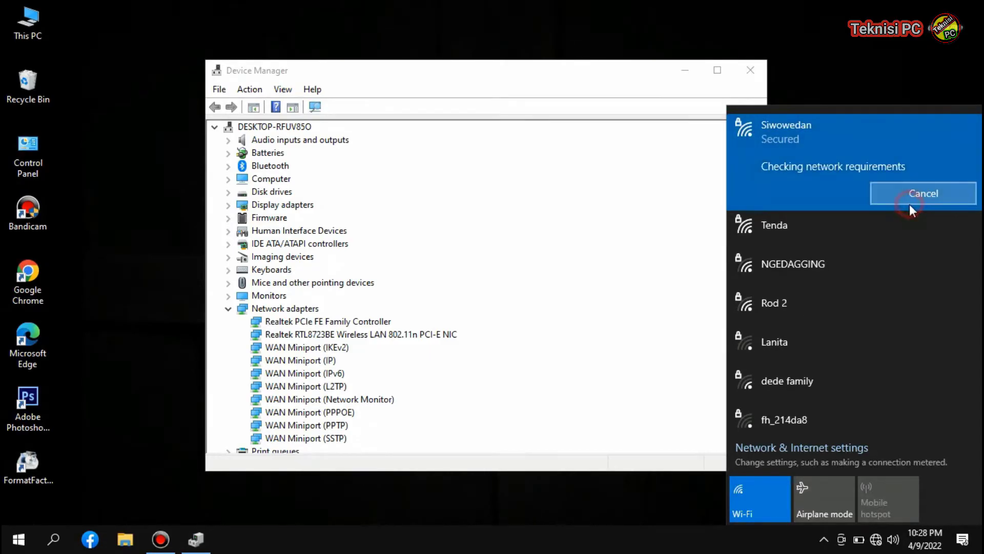
{"action": "type", "text": "**********"}
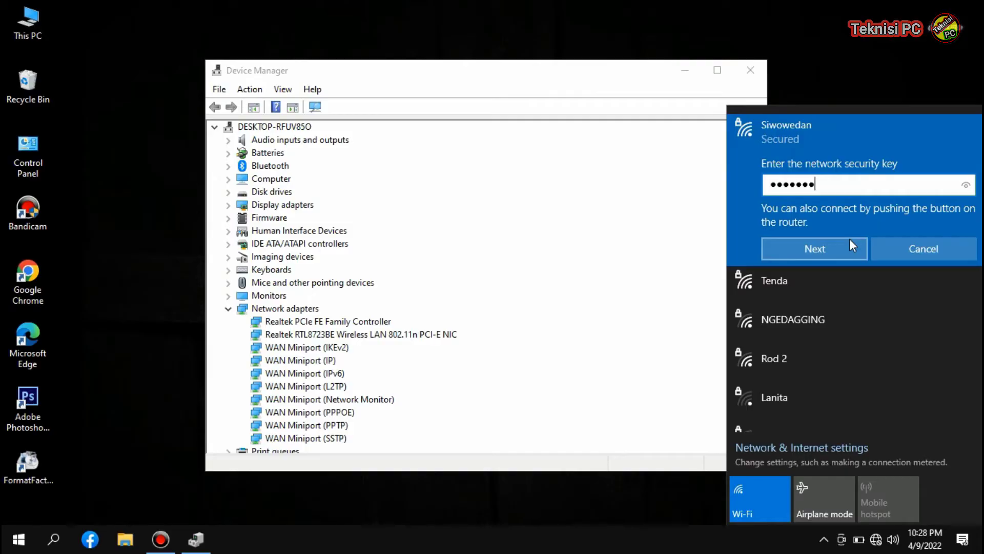
{"action": "left_click", "coordinate": [850, 240]}
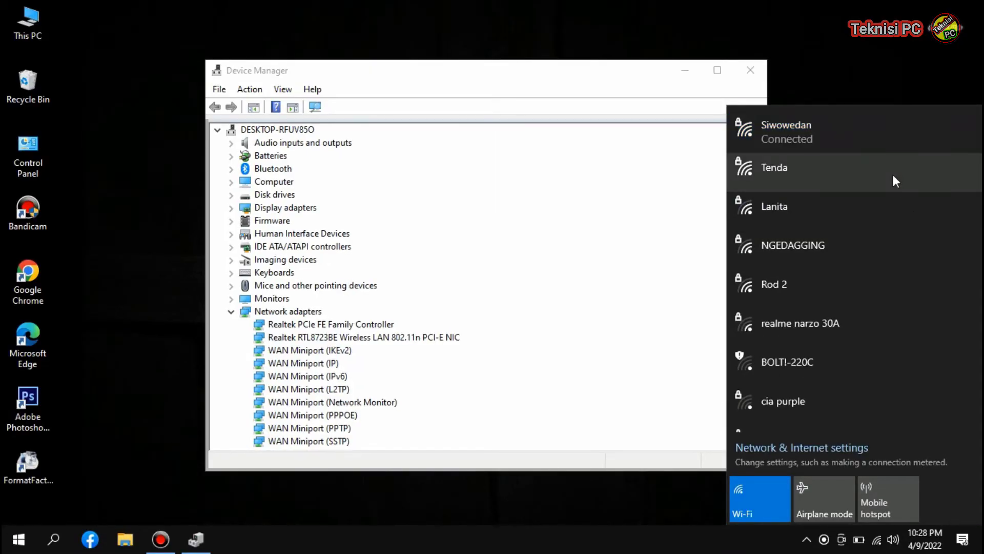
Dismiss the network list, close Device Manager and refresh the desktop
{"action": "left_click", "coordinate": [619, 75]}
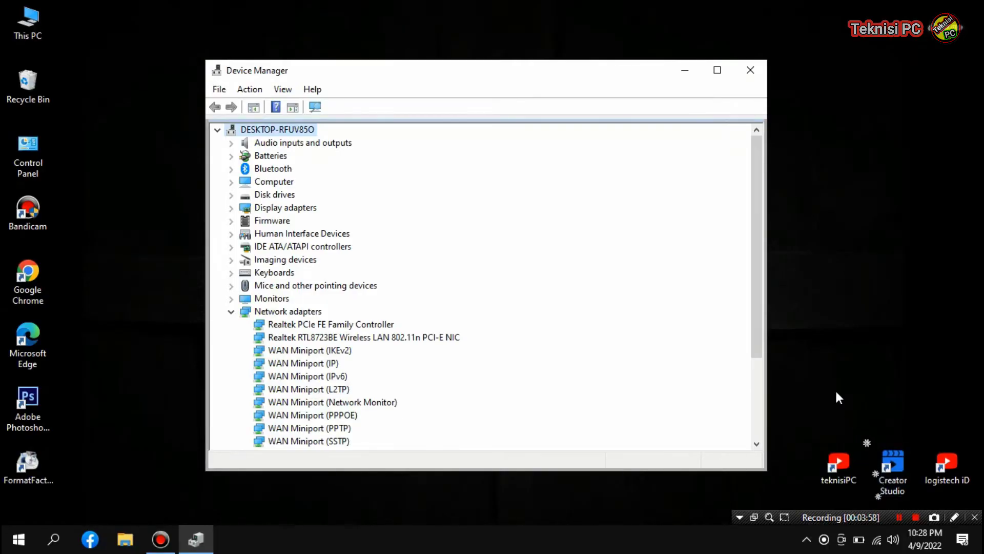
{"action": "left_click", "coordinate": [750, 71]}
{"action": "right_click", "coordinate": [290, 172]}
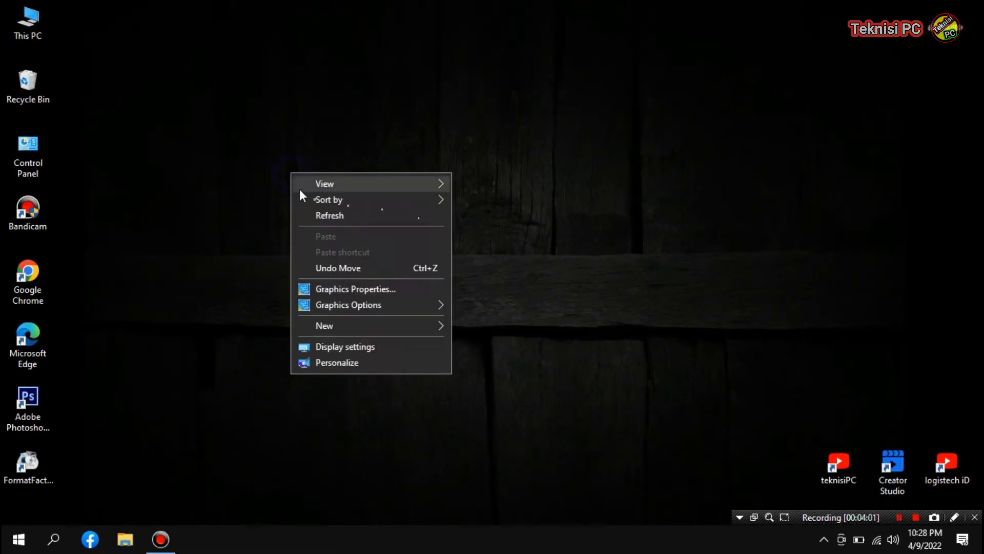
{"action": "left_click", "coordinate": [335, 221]}
Open Microsoft Edge and search the web for "semoga berhasil" to test the internet connection
{"action": "left_click", "coordinate": [35, 291]}
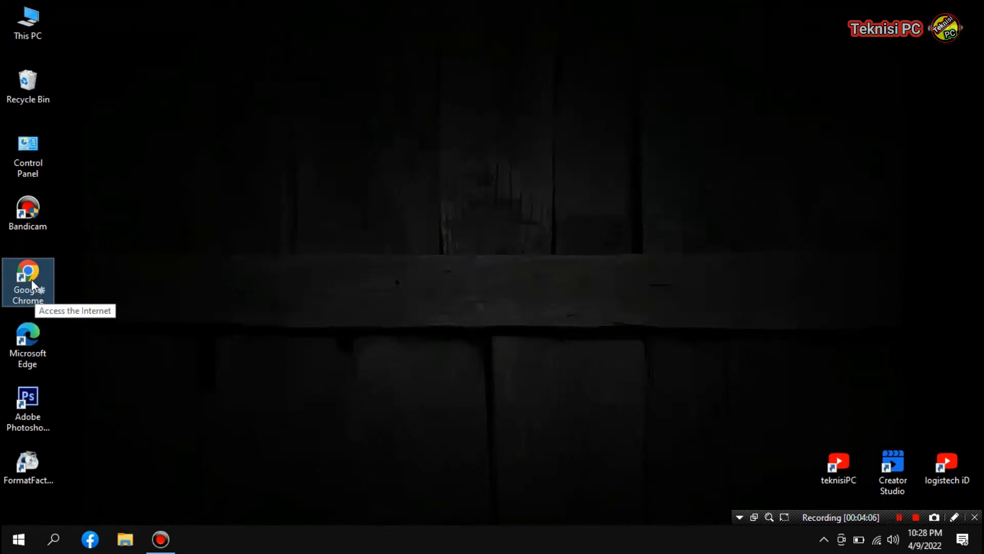
{"action": "double_click", "coordinate": [48, 353]}
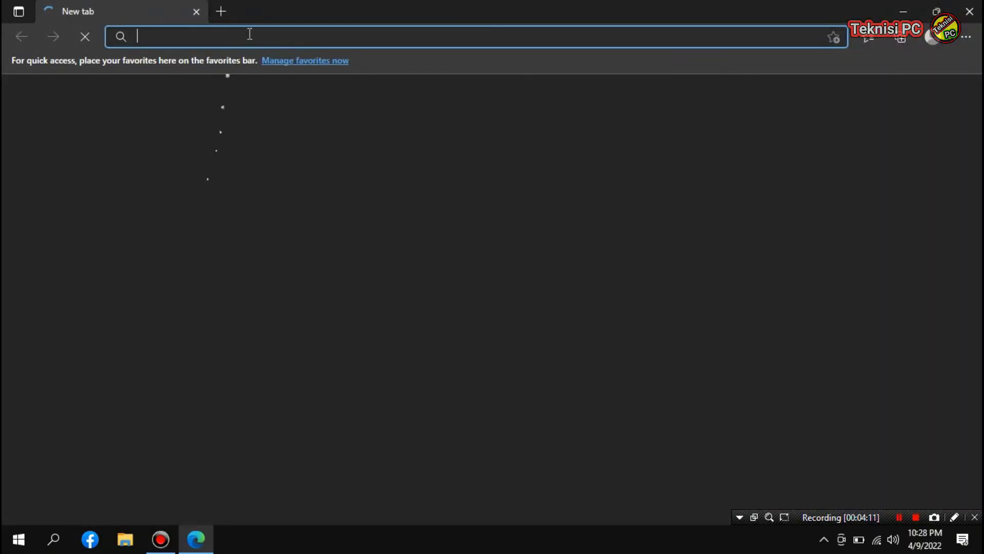
{"action": "left_click", "coordinate": [250, 34]}
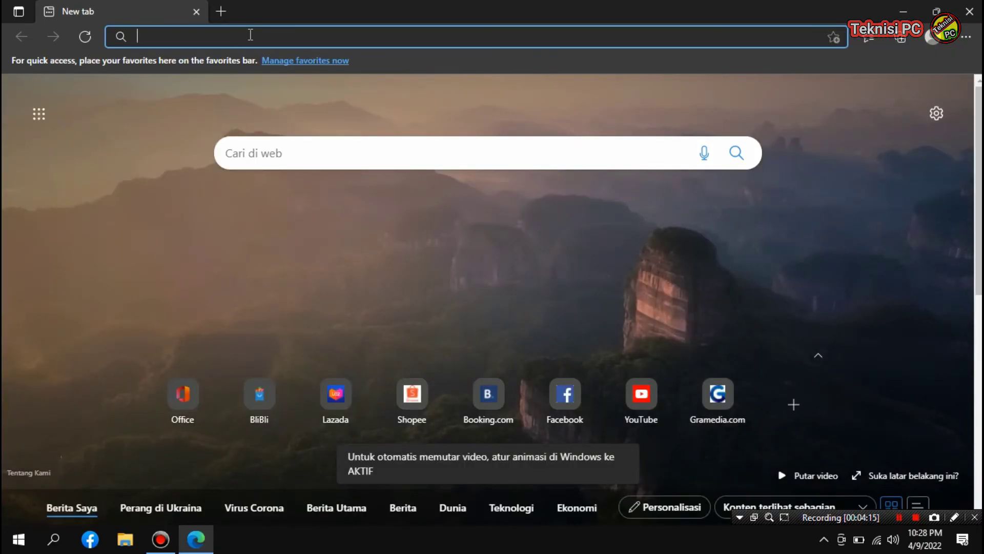
{"action": "type", "text": "se"}
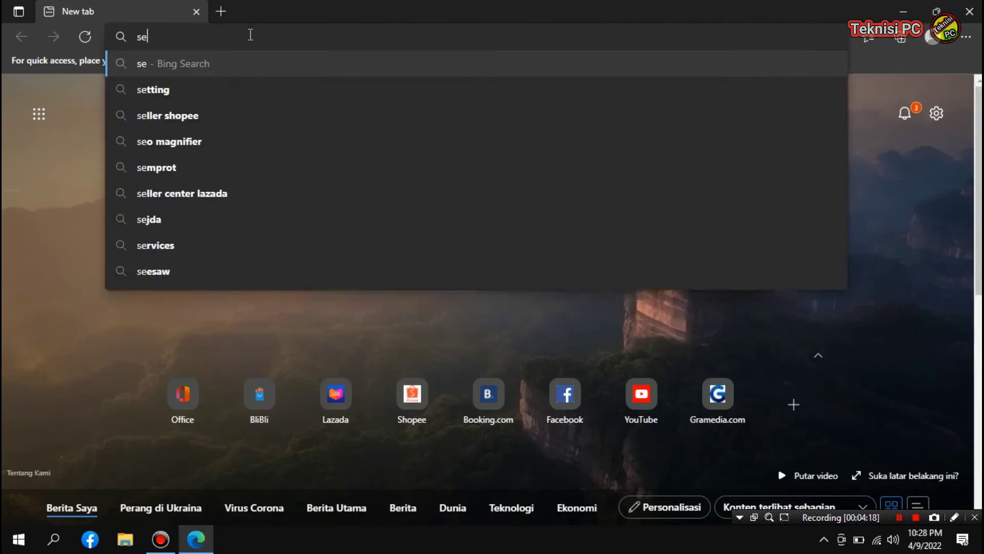
{"action": "type", "text": "moga berh"}
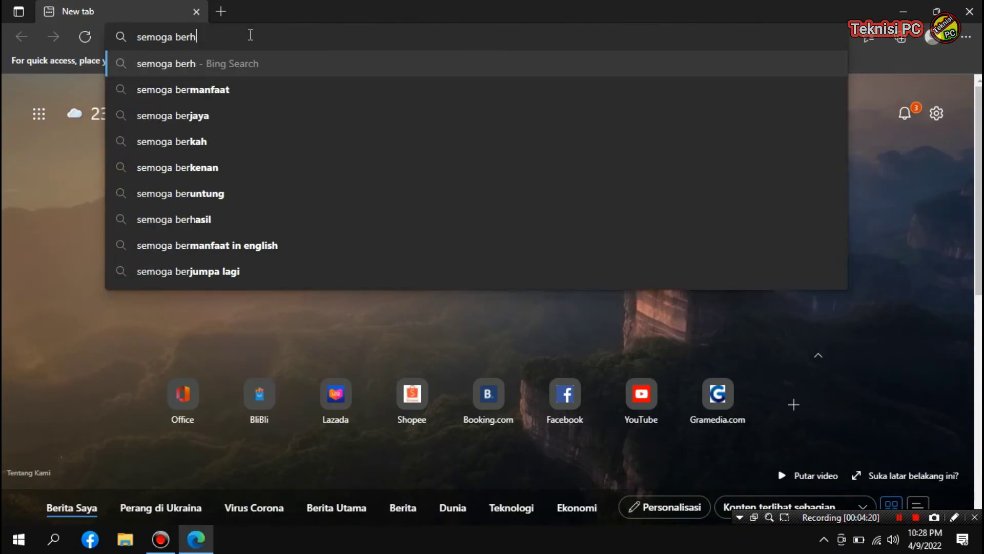
{"action": "type", "text": "asil"}
{"action": "key", "text": "Return"}
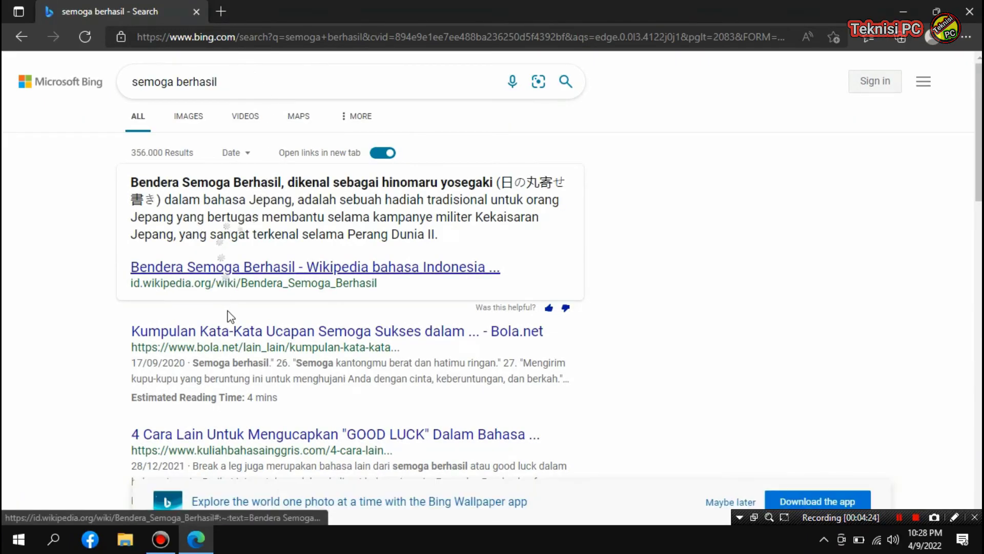
Browse the image results for "semoga berhasil", return to the web results and look through them
{"action": "left_click", "coordinate": [188, 116]}
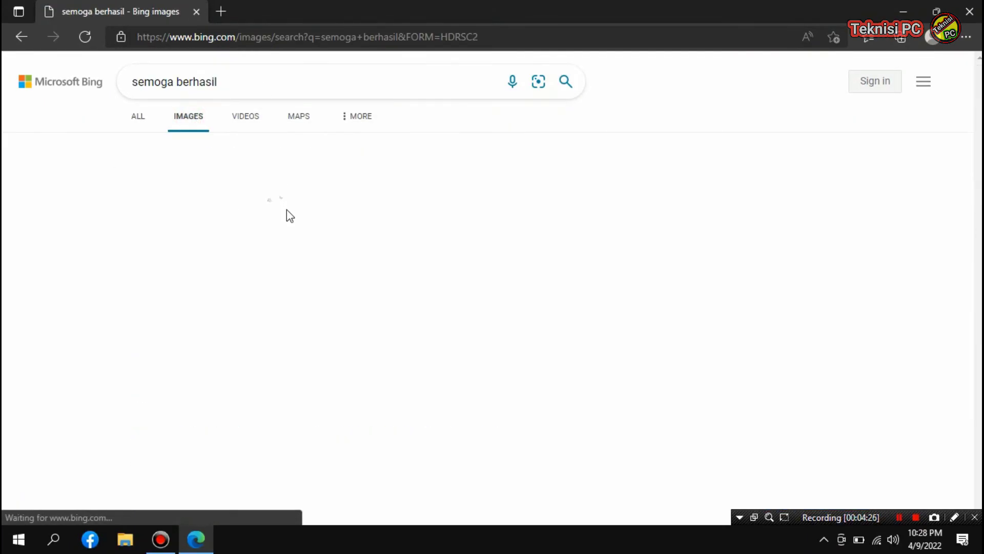
{"action": "scroll", "coordinate": [389, 288], "scroll_direction": "down", "scroll_amount": 5}
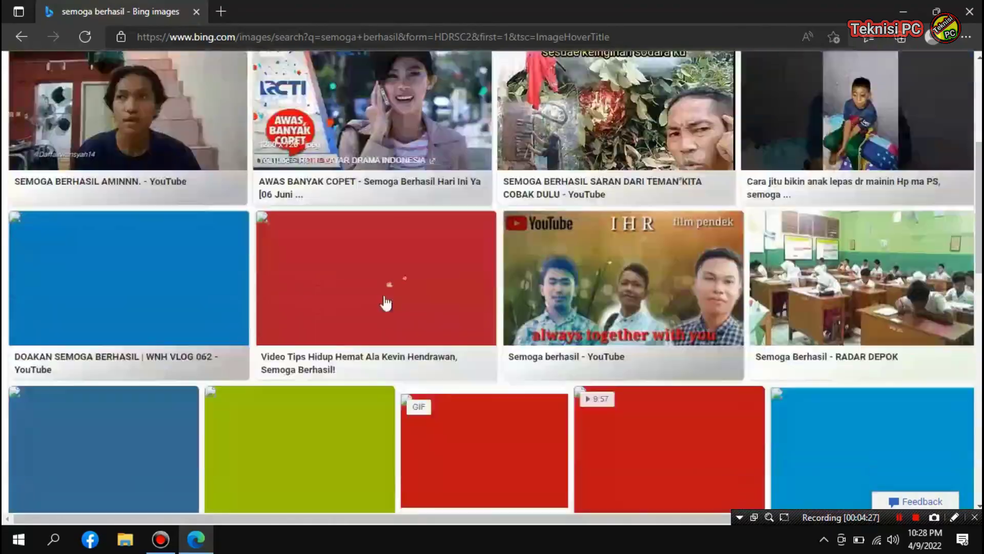
{"action": "scroll", "coordinate": [389, 287], "scroll_direction": "up", "scroll_amount": 5}
{"action": "scroll", "coordinate": [369, 264], "scroll_direction": "down", "scroll_amount": 10}
{"action": "scroll", "coordinate": [369, 264], "scroll_direction": "up", "scroll_amount": 10}
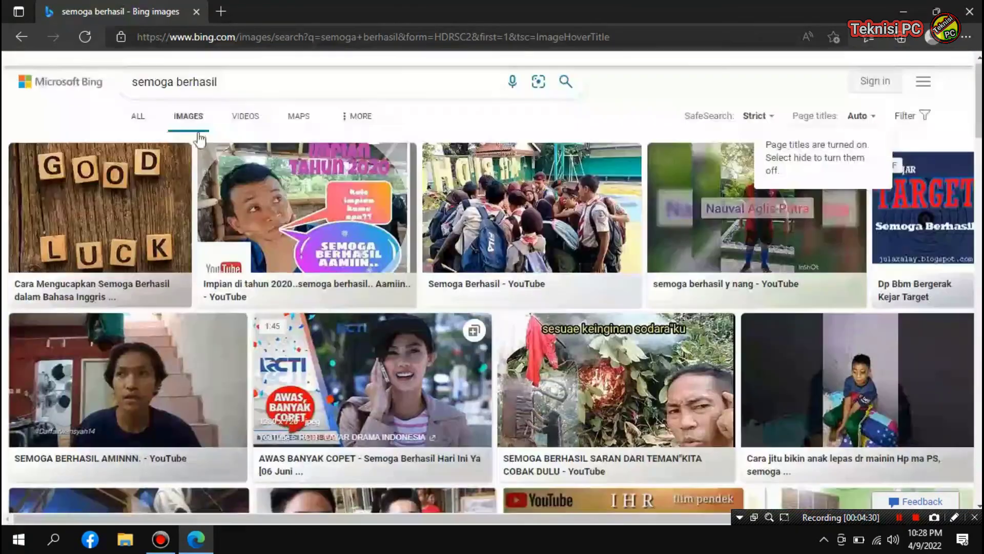
{"action": "key", "text": "alt+Left"}
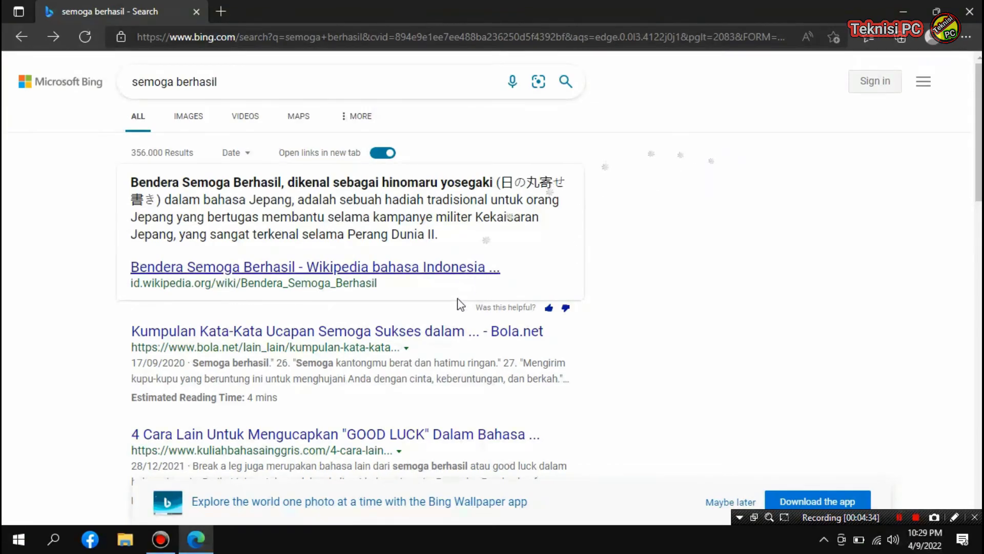
{"action": "scroll", "coordinate": [389, 341], "scroll_direction": "down", "scroll_amount": 7}
{"action": "scroll", "coordinate": [384, 349], "scroll_direction": "down", "scroll_amount": 3}
{"action": "scroll", "coordinate": [385, 349], "scroll_direction": "up", "scroll_amount": 10}
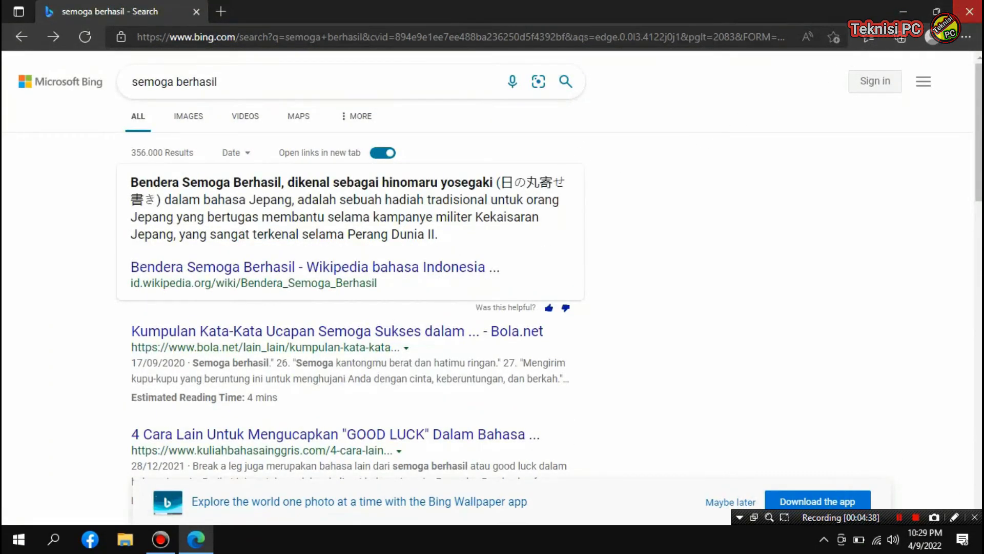
Close Microsoft Edge and refresh the desktop
{"action": "left_click", "coordinate": [969, 11]}
{"action": "right_click", "coordinate": [547, 163]}
{"action": "left_click", "coordinate": [586, 206]}
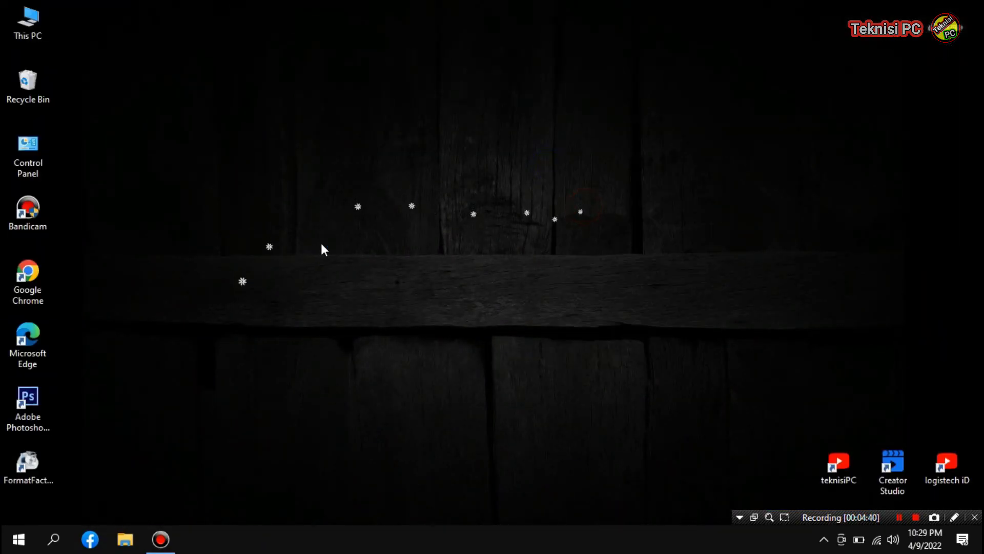